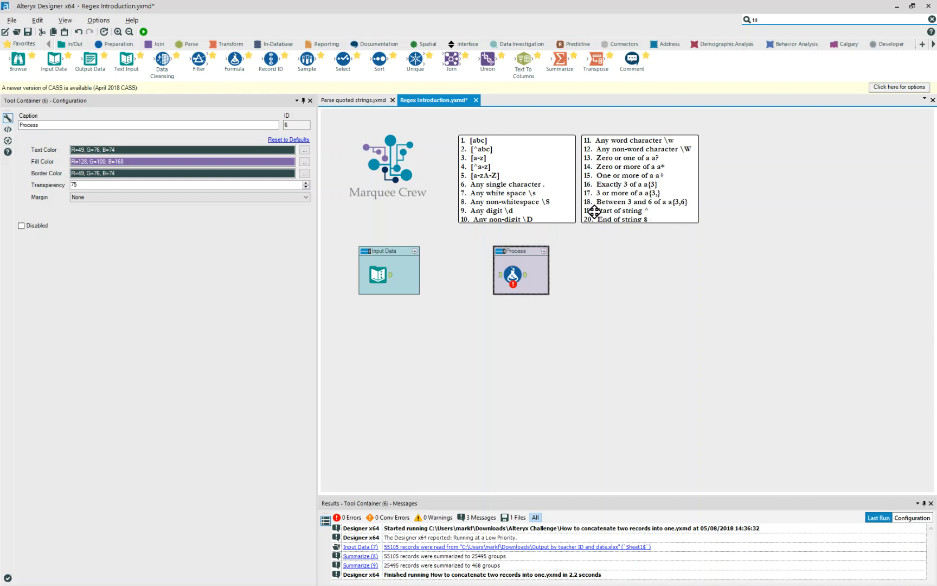
Step: Connect the Text Input tool to the Formula tool and give the Formula a new output column named Output
{"action": "left_click", "coordinate": [379, 273]}
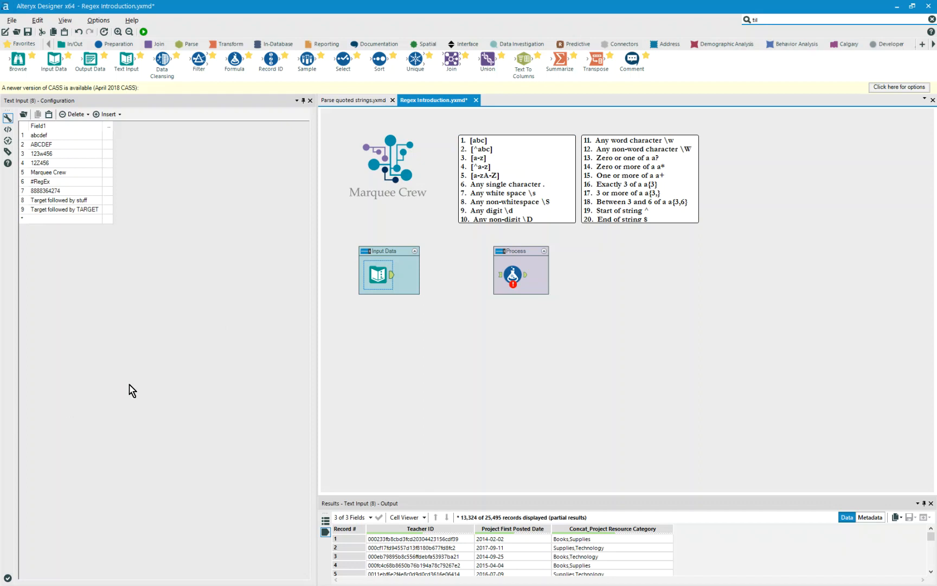
{"action": "left_click_drag", "start_coordinate": [392, 278], "coordinate": [501, 277]}
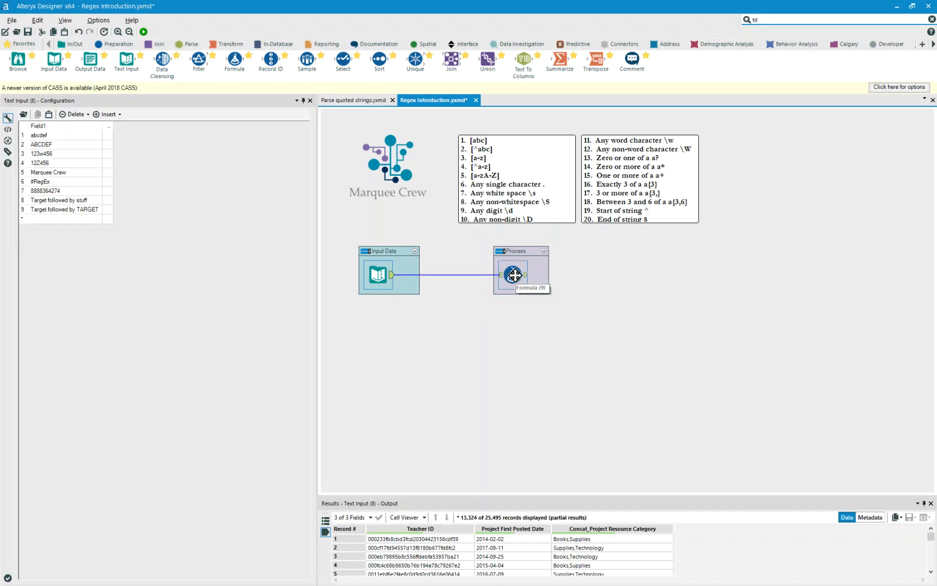
{"action": "left_click", "coordinate": [514, 275]}
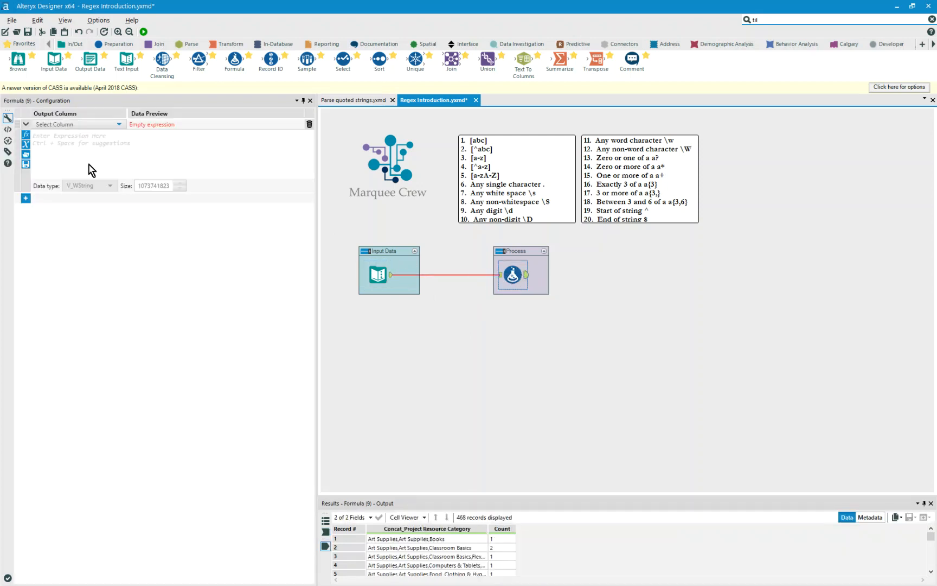
{"action": "left_click", "coordinate": [105, 124]}
{"action": "left_click", "coordinate": [75, 137]}
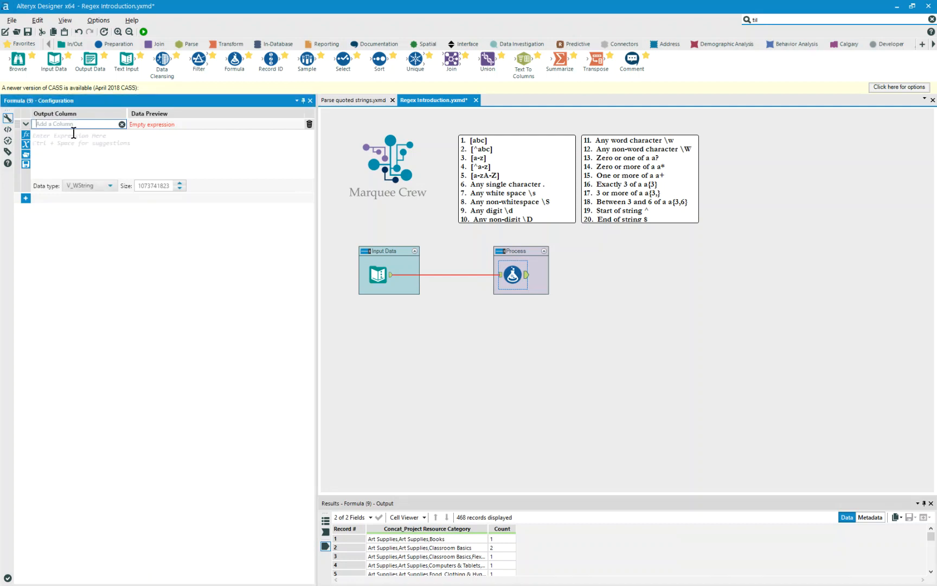
{"action": "type", "text": "Output"}
{"action": "key", "text": "Tab"}
Step: Run the workflow and display the Formula tool's incoming data
{"action": "left_click", "coordinate": [325, 533]}
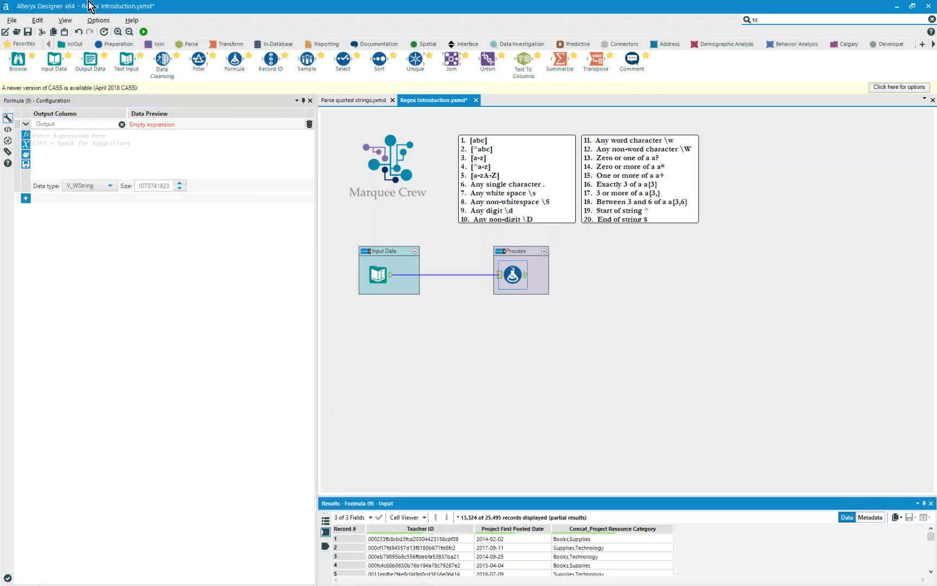
{"action": "left_click", "coordinate": [143, 31]}
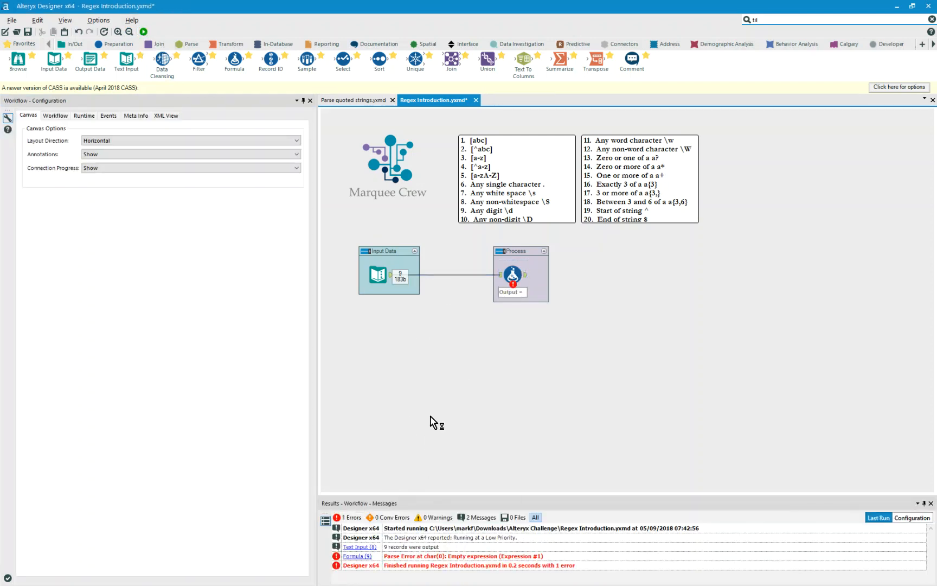
{"action": "left_click", "coordinate": [511, 274]}
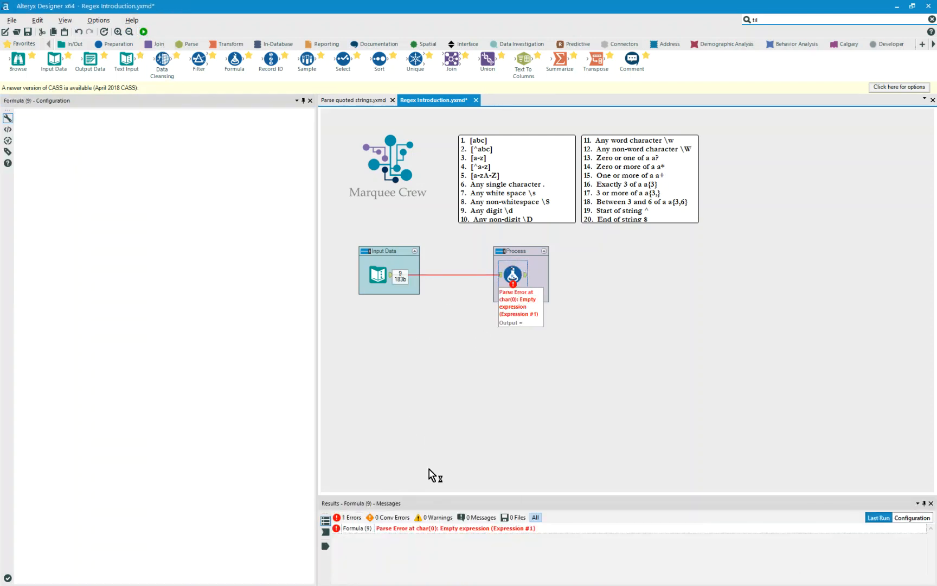
{"action": "left_click", "coordinate": [325, 532]}
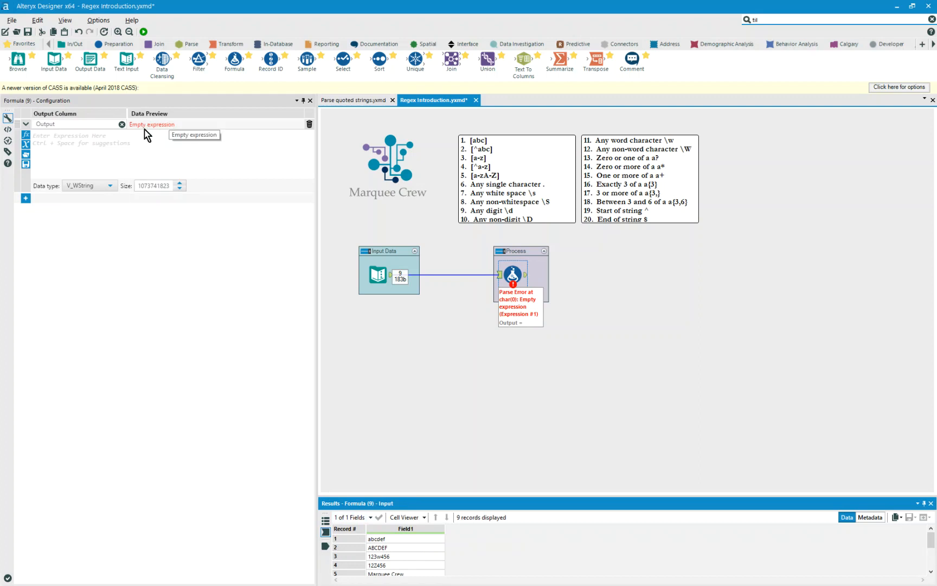
Step: Write the Output expression as REGEX_Replace([Field1], "", '') using the suggested function
{"action": "left_click", "coordinate": [77, 142]}
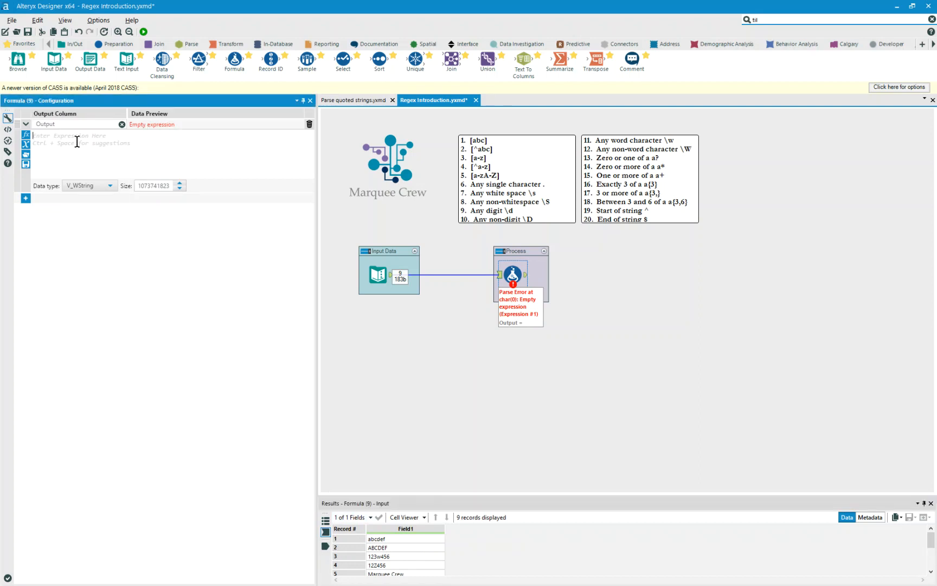
{"action": "type", "text": "reg"}
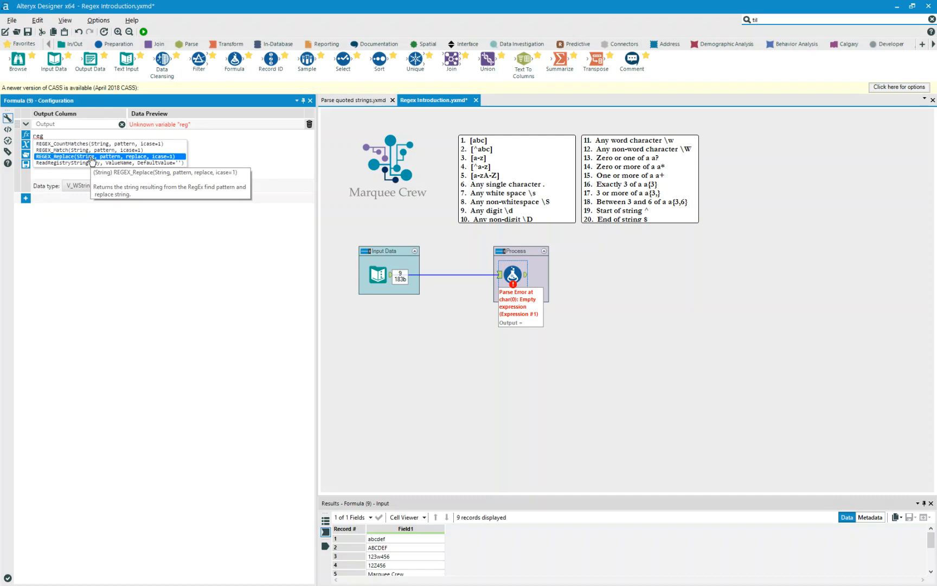
{"action": "double_click", "coordinate": [93, 157]}
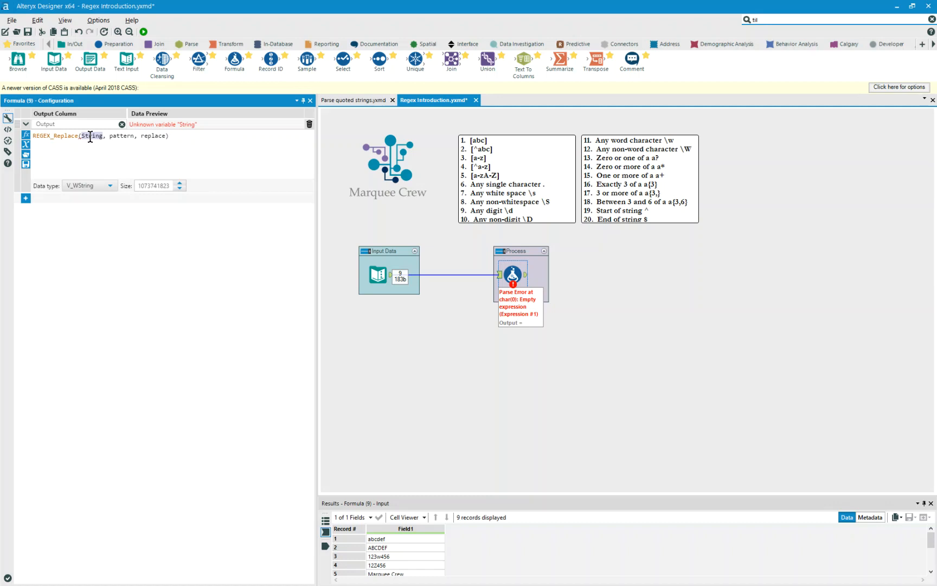
{"action": "type", "text": "[Field1]"}
{"action": "key", "text": "Return"}
{"action": "key", "text": "shift+Right"}
{"action": "key", "text": "shift+Right"}
{"action": "key", "text": "shift+Right"}
{"action": "key", "text": "shift+Right"}
{"action": "key", "text": "shift+Right"}
{"action": "key", "text": "shift+Right"}
{"action": "key", "text": "shift+Right"}
{"action": "type", "text": "\"\""}
{"action": "key", "text": "shift+Right"}
{"action": "key", "text": "shift+Right"}
{"action": "key", "text": "shift+Right"}
{"action": "key", "text": "shift+Right"}
{"action": "key", "text": "shift+Right"}
{"action": "key", "text": "shift+Right"}
{"action": "key", "text": "shift+Right"}
{"action": "type", "text": "''"}
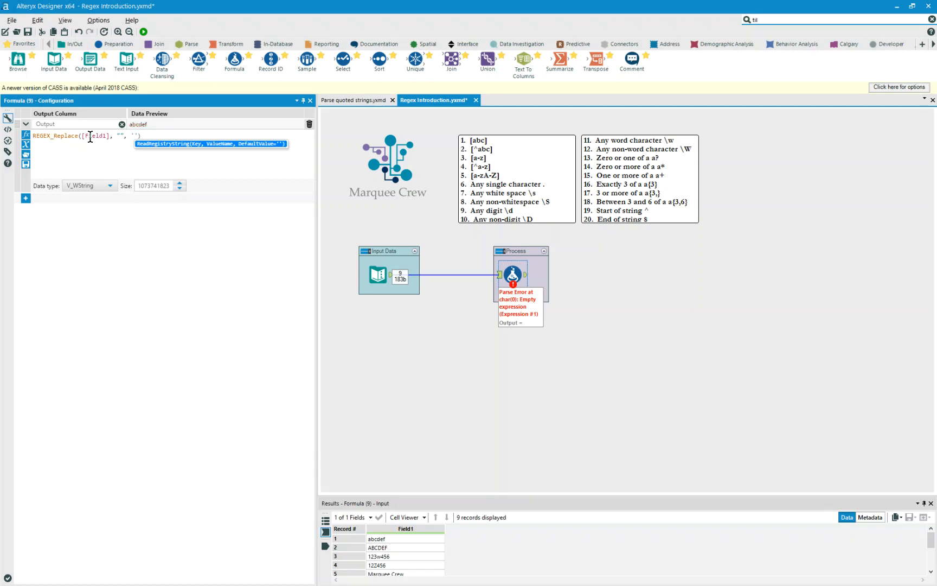
Step: Run the workflow and display the Formula tool's output data
{"action": "left_click", "coordinate": [120, 135]}
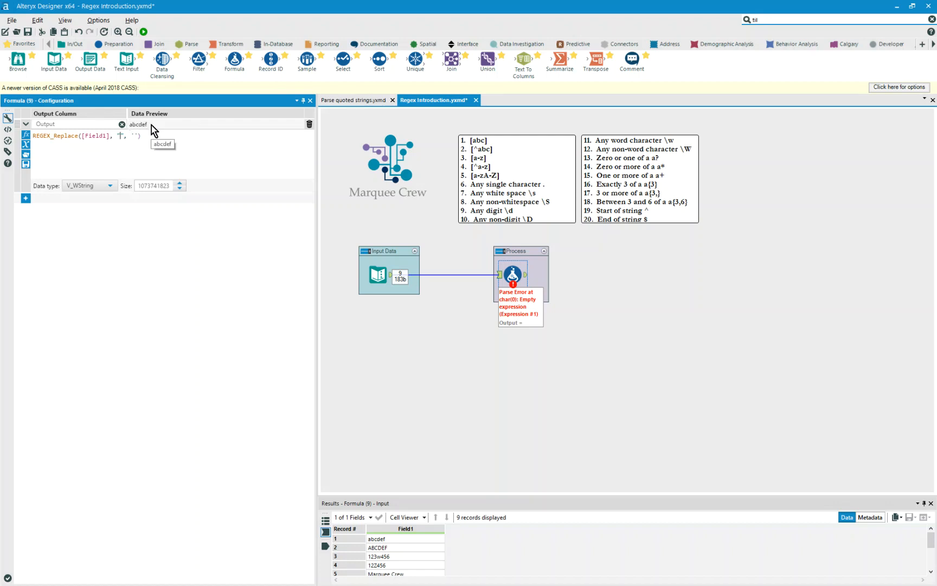
{"action": "left_click", "coordinate": [143, 31]}
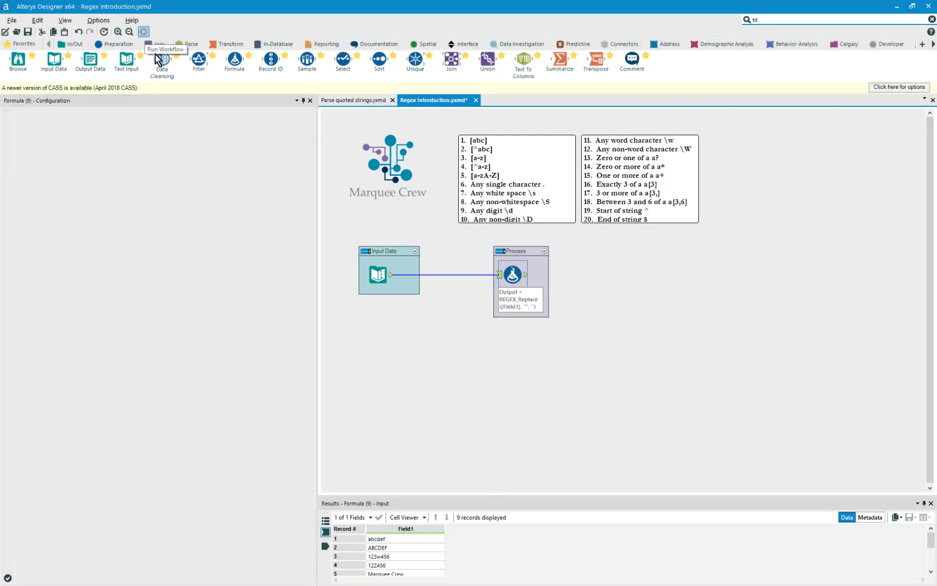
{"action": "left_click", "coordinate": [330, 546]}
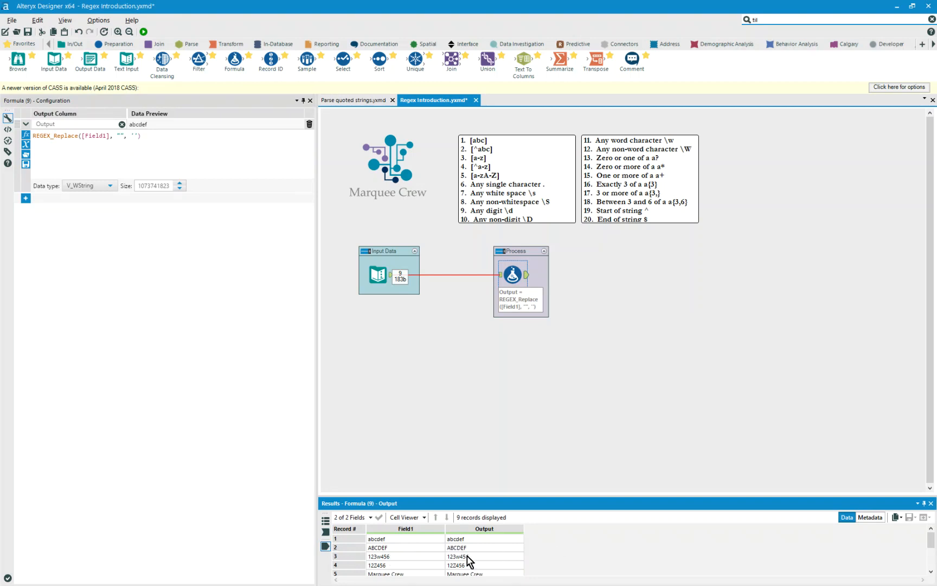
{"action": "left_click", "coordinate": [514, 274]}
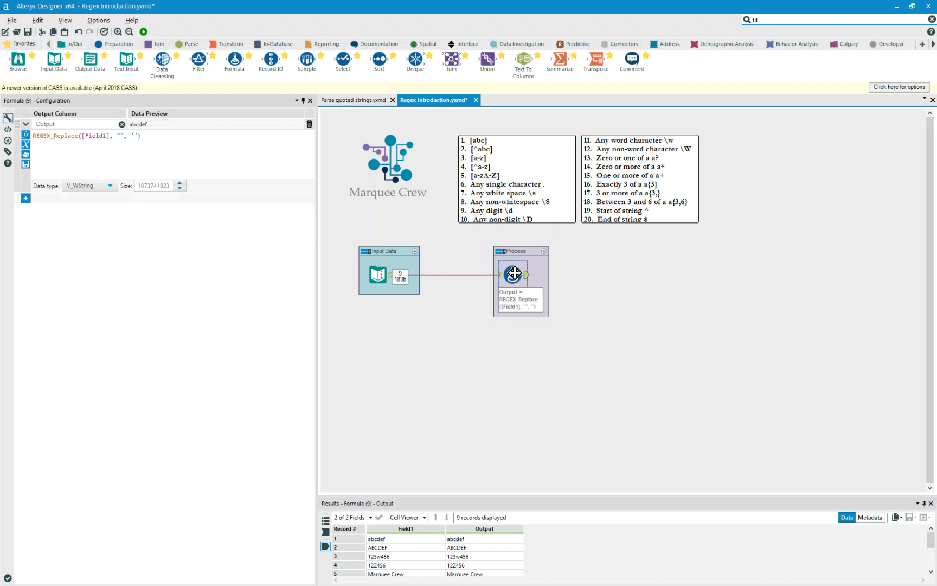
Step: Set the REGEX_Replace pattern to [abc] and the replacement text to x
{"action": "left_click", "coordinate": [120, 136]}
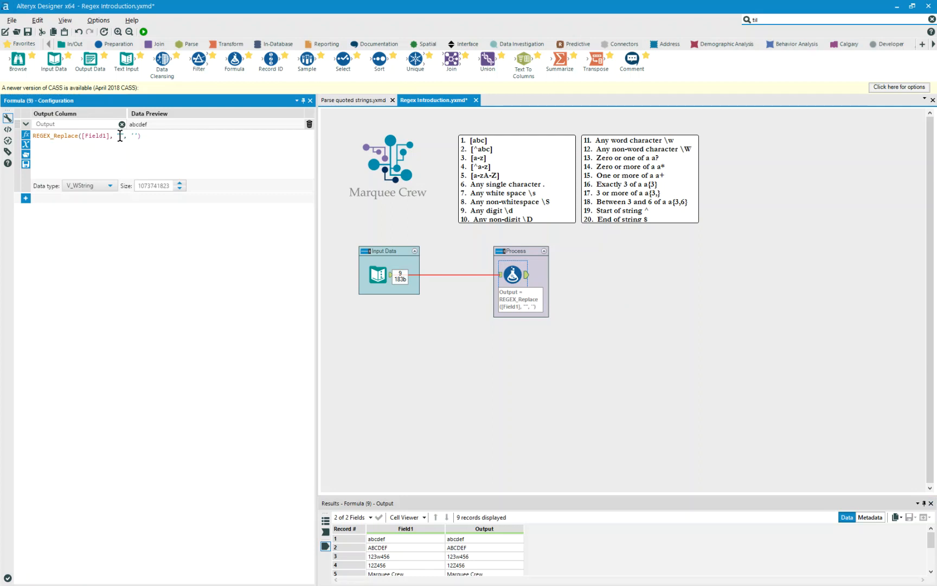
{"action": "type", "text": "[abc]"}
{"action": "key", "text": "Right"}
{"action": "key", "text": "Right"}
{"action": "type", "text": "x"}
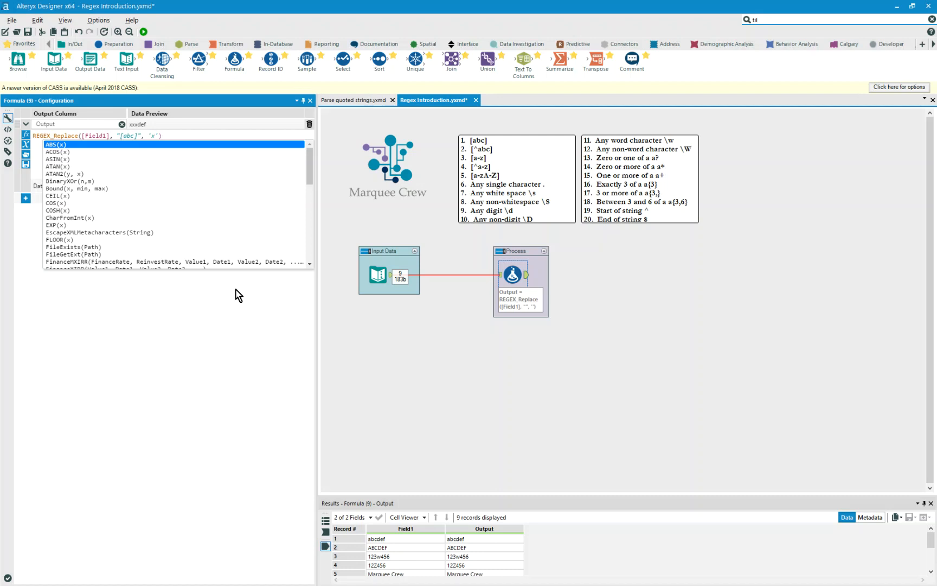
{"action": "key", "text": "Escape"}
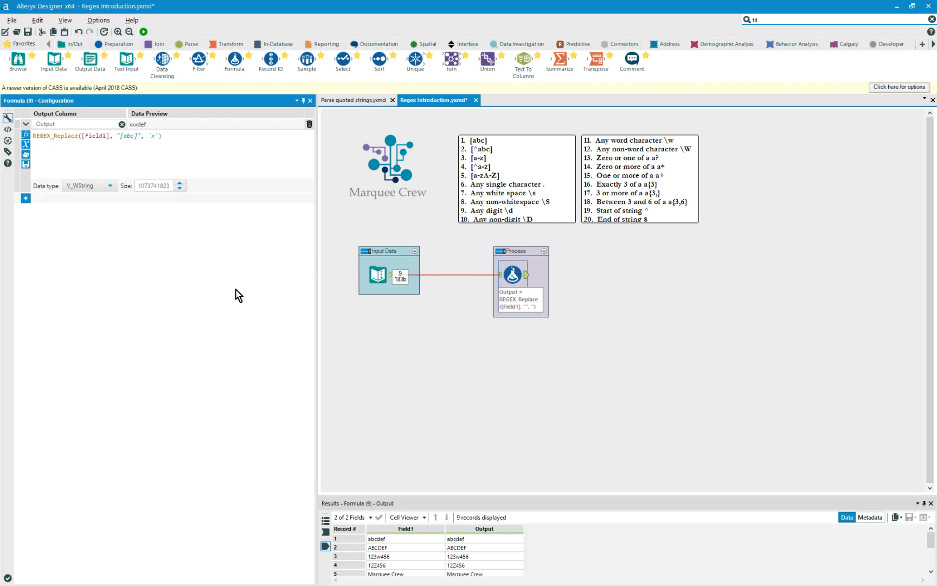
{"action": "key", "text": "Left"}
{"action": "key", "text": "Left"}
{"action": "key", "text": "Left"}
{"action": "key", "text": "Left"}
{"action": "key", "text": "BackSpace"}
{"action": "key", "text": "Right"}
{"action": "key", "text": "Right"}
{"action": "key", "text": "Right"}
{"action": "key", "text": "Delete"}
{"action": "type", "text": "["}
{"action": "key", "text": "Right"}
{"action": "key", "text": "Right"}
{"action": "type", "text": "]"}
Step: Run the workflow with the [abc] pattern
{"action": "left_click", "coordinate": [142, 32]}
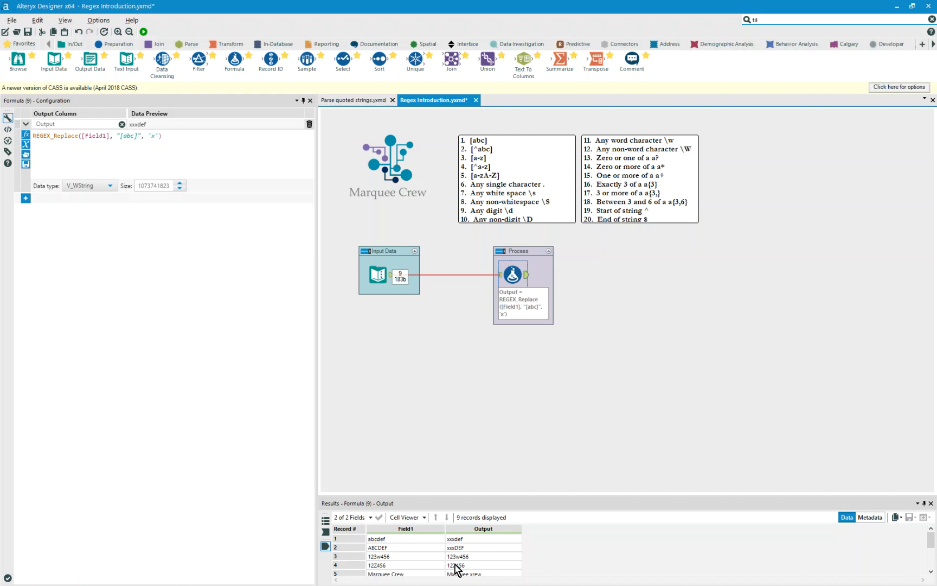
Step: Add 0 as the fourth REGEX_Replace argument to make matching case-sensitive, and rerun the workflow
{"action": "left_click", "coordinate": [158, 135]}
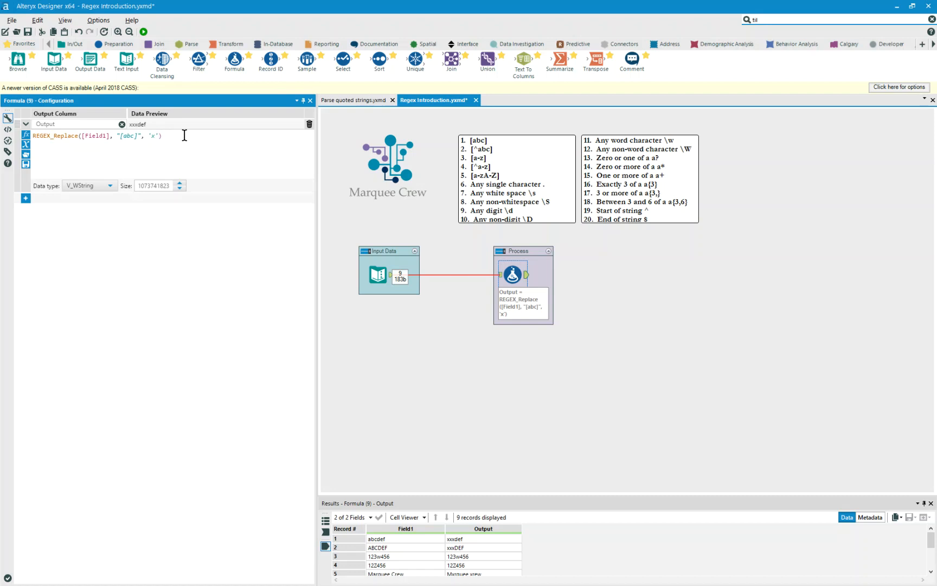
{"action": "type", "text": ","}
{"action": "type", "text": "0"}
{"action": "left_click", "coordinate": [144, 32]}
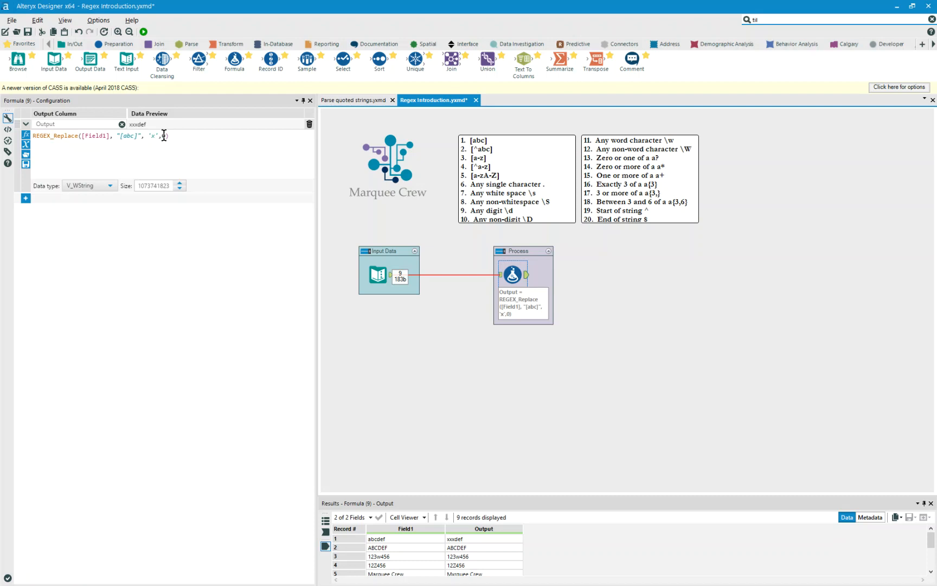
Step: Negate the character set so that the REGEX_Replace pattern reads [^abc]
{"action": "left_click", "coordinate": [126, 136]}
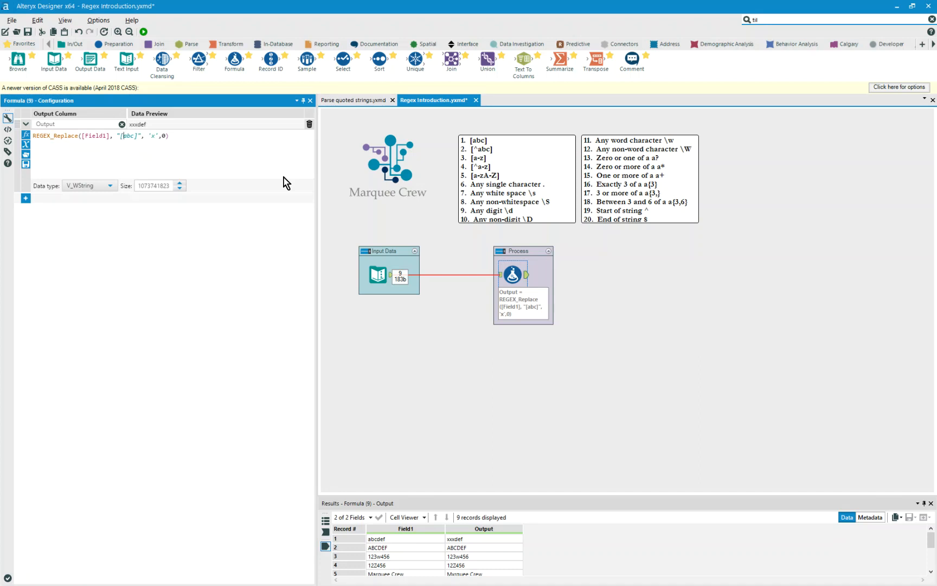
{"action": "type", "text": "^"}
{"action": "type", "text": "-"}
{"action": "key", "text": "BackSpace"}
{"action": "key", "text": "BackSpace"}
{"action": "type", "text": "^"}
{"action": "key", "text": "BackSpace"}
{"action": "double_click", "coordinate": [134, 137]}
{"action": "type", "text": "^"}
Step: View the Formula tool's input data, run the workflow with the [^abc] pattern and review the output records down to the last one
{"action": "left_click", "coordinate": [328, 533]}
{"action": "left_click", "coordinate": [327, 533]}
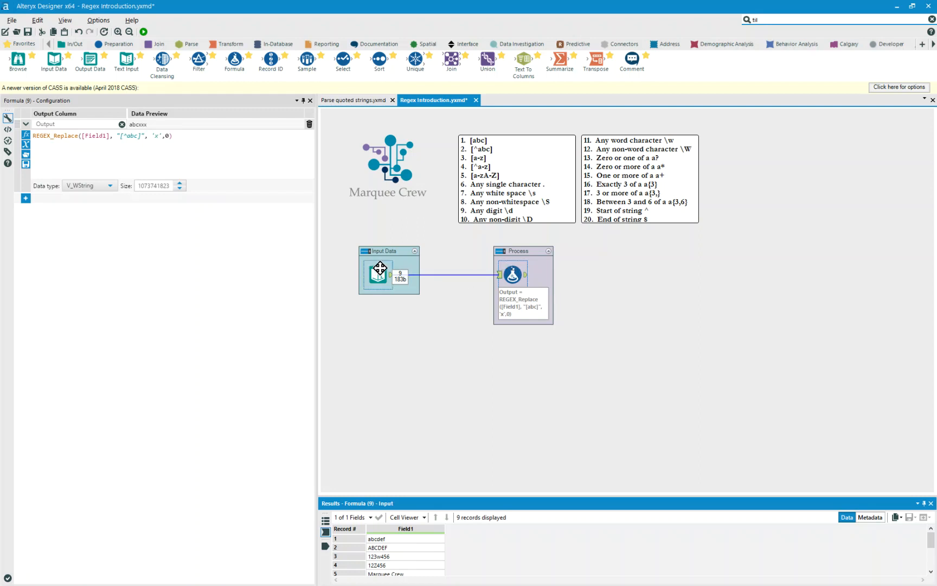
{"action": "left_click", "coordinate": [125, 134]}
{"action": "type", "text": "^"}
{"action": "left_click", "coordinate": [145, 32]}
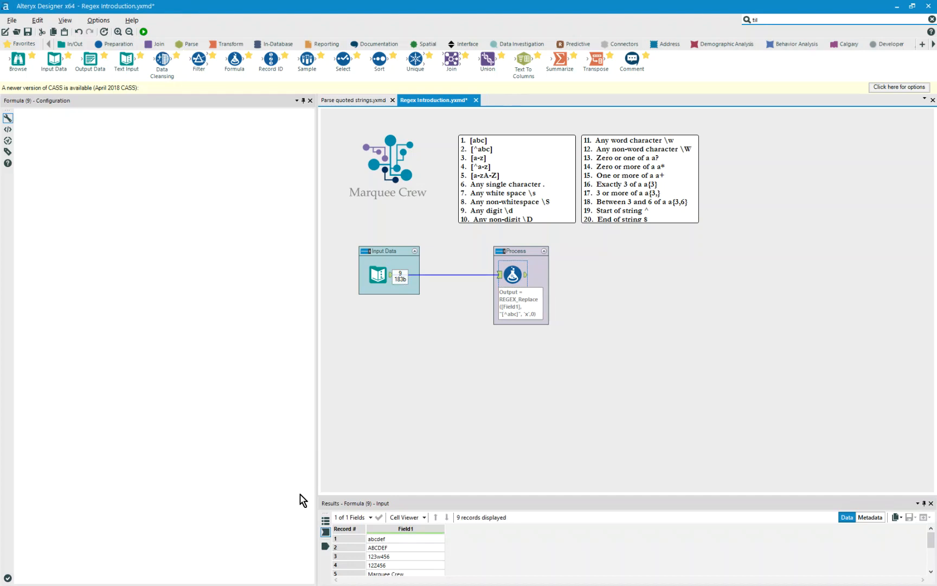
{"action": "left_click", "coordinate": [326, 546]}
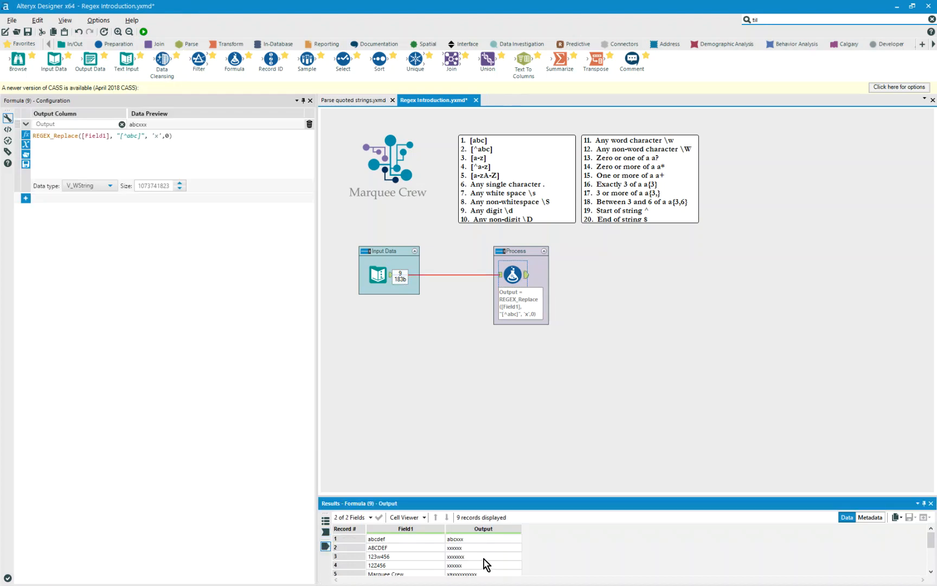
{"action": "scroll", "coordinate": [473, 545], "scroll_direction": "down", "scroll_amount": 2}
{"action": "scroll", "coordinate": [473, 554], "scroll_direction": "down", "scroll_amount": 1}
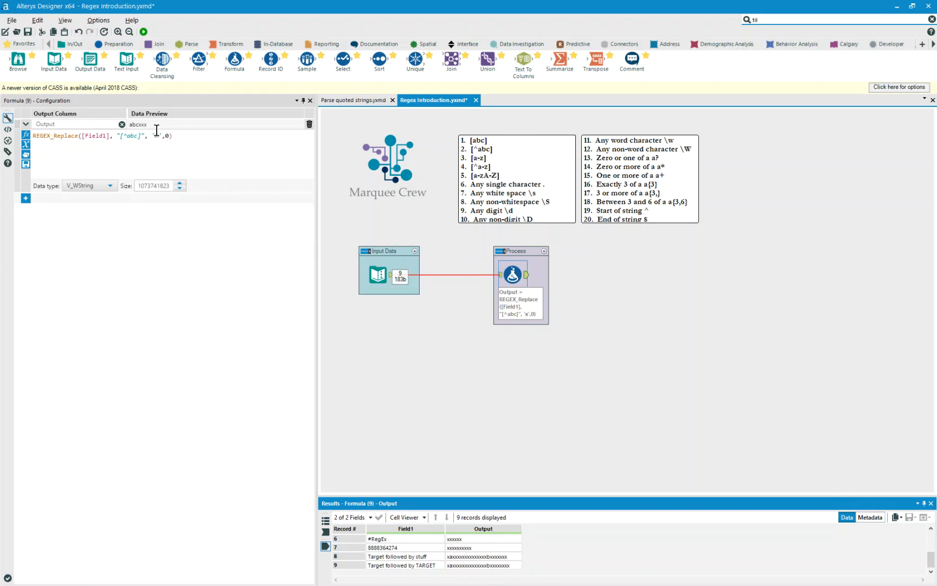
Step: Change the REGEX_Replace pattern to the range [a-c] and run the workflow
{"action": "left_click", "coordinate": [126, 135]}
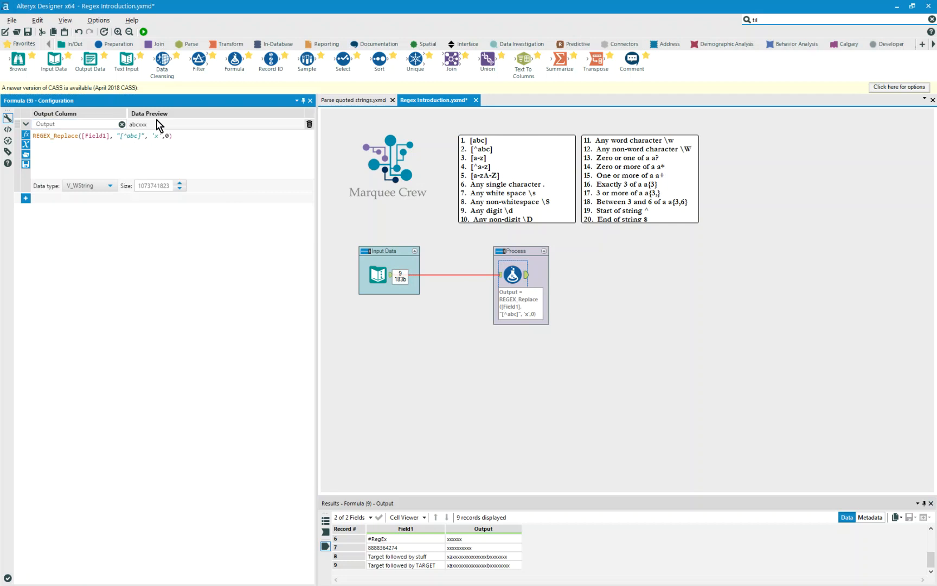
{"action": "key", "text": "BackSpace"}
{"action": "type", "text": "-"}
{"action": "left_click", "coordinate": [143, 32]}
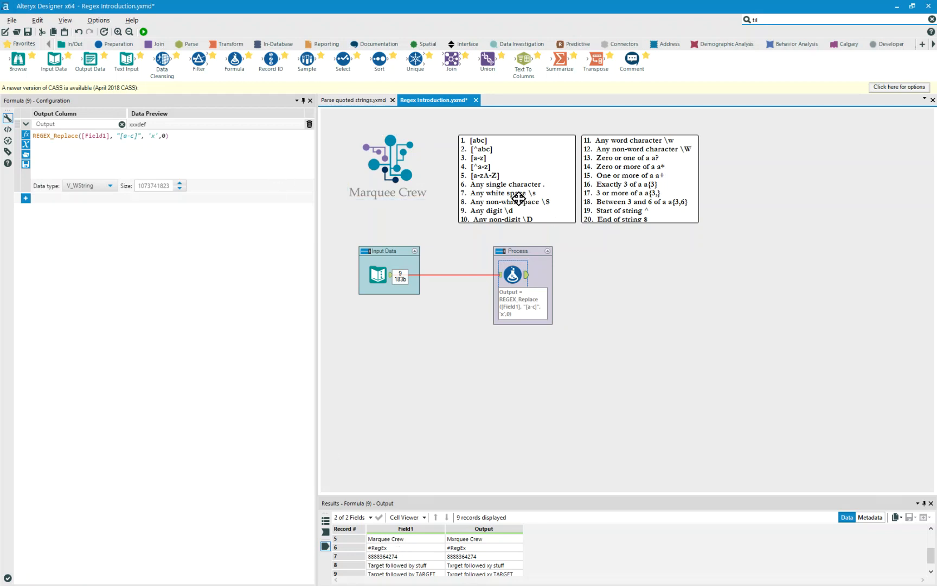
Step: Negate the range so that the pattern reads [^a-c], and run the workflow
{"action": "left_click", "coordinate": [124, 135]}
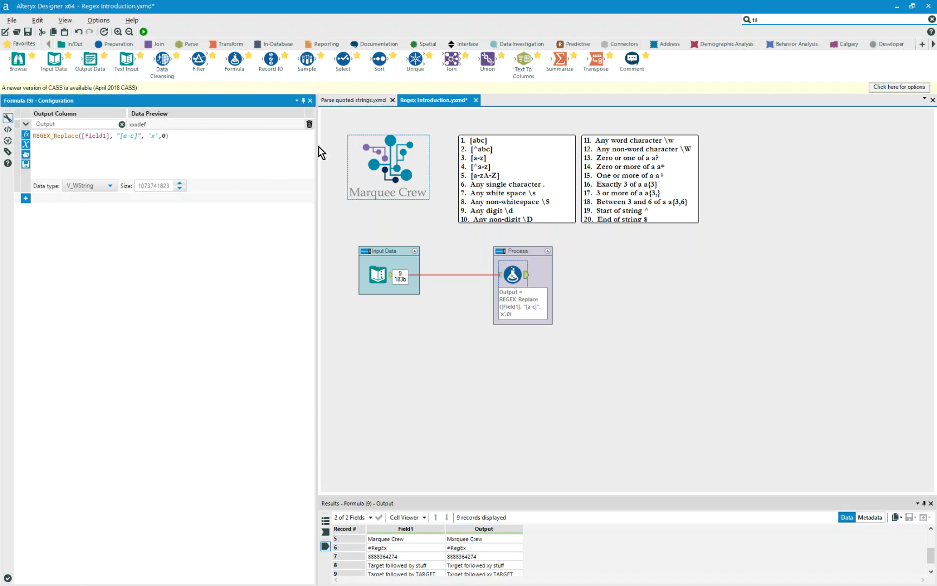
{"action": "type", "text": "^"}
{"action": "left_click", "coordinate": [145, 32]}
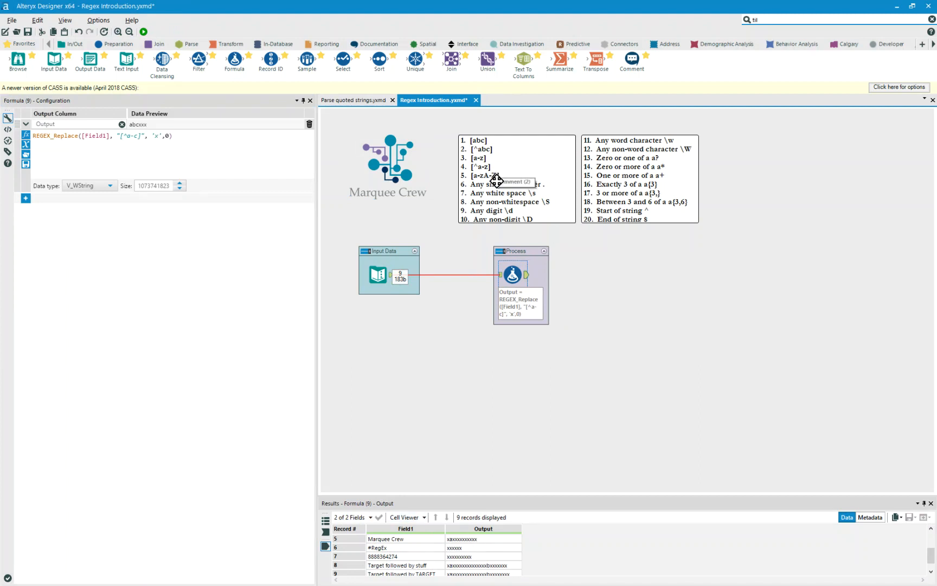
Step: Change the pattern to the combined ranges [a-cx-z], run the workflow and review the Output column from the first record
{"action": "left_click", "coordinate": [124, 135]}
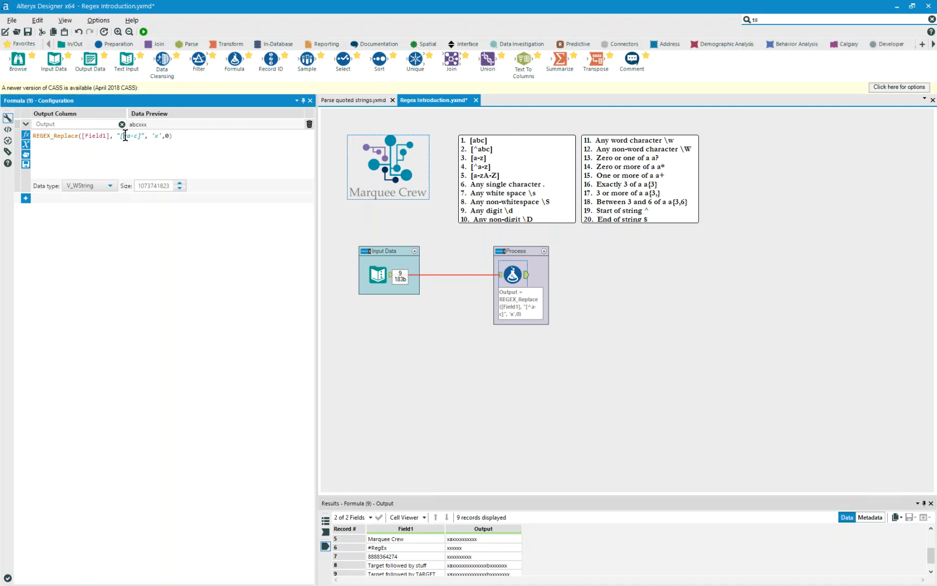
{"action": "key", "text": "Delete"}
{"action": "key", "text": "Delete"}
{"action": "key", "text": "Delete"}
{"action": "key", "text": "Delete"}
{"action": "type", "text": "a-c1-5"}
{"action": "key", "text": "BackSpace"}
{"action": "key", "text": "BackSpace"}
{"action": "key", "text": "BackSpace"}
{"action": "type", "text": "x"}
{"action": "type", "text": "z"}
{"action": "left_click", "coordinate": [144, 32]}
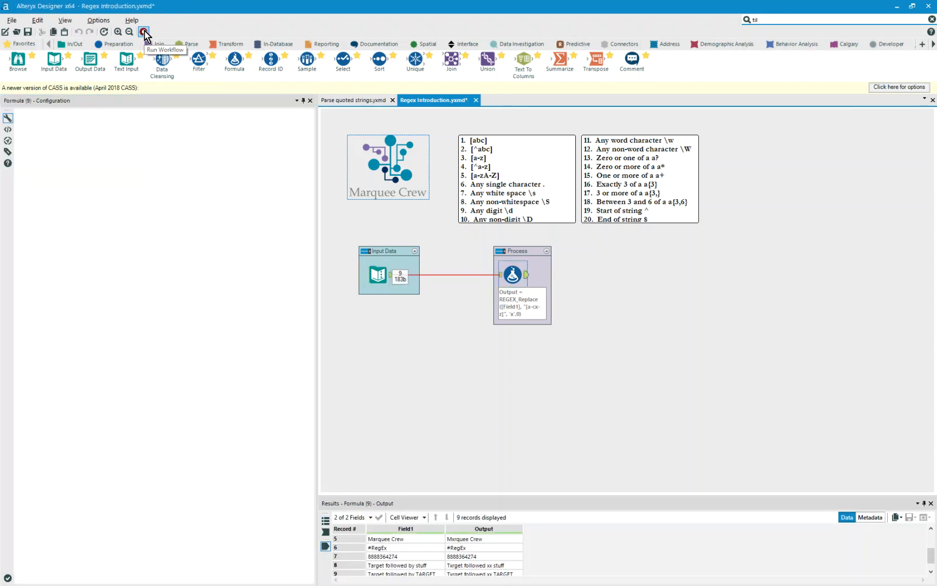
{"action": "left_click", "coordinate": [481, 539]}
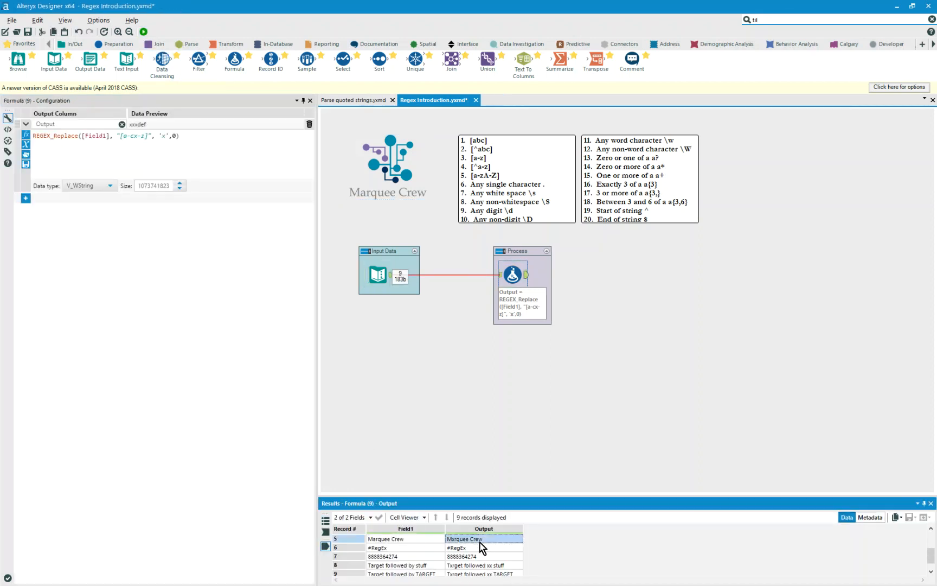
{"action": "scroll", "coordinate": [480, 547], "scroll_direction": "up", "scroll_amount": 2}
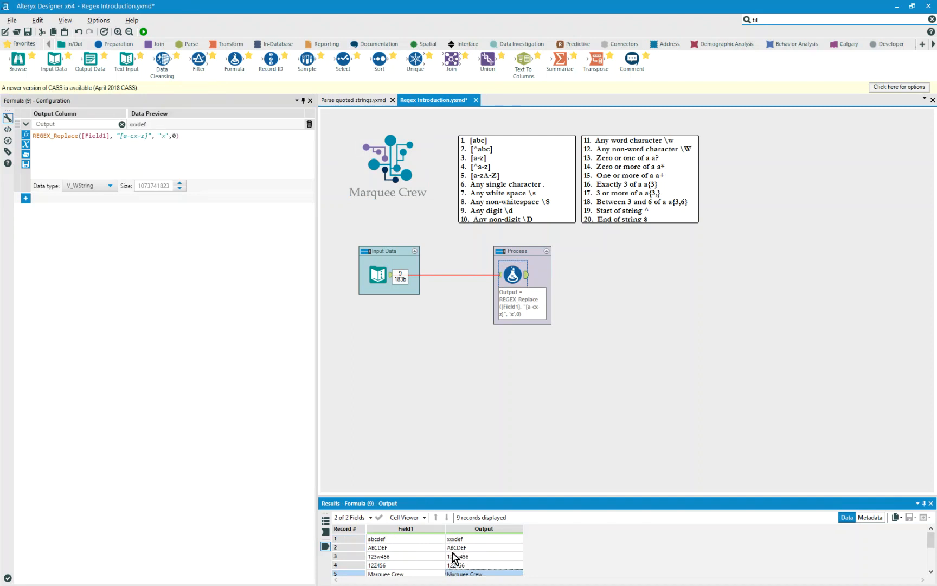
Step: Change the REGEX_Replace pattern to the combined ranges [a-cD-F], run the workflow and review all output records
{"action": "left_click", "coordinate": [137, 136]}
{"action": "key", "text": "Delete"}
{"action": "type", "text": "D"}
{"action": "key", "text": "shift+Right"}
{"action": "type", "text": "F"}
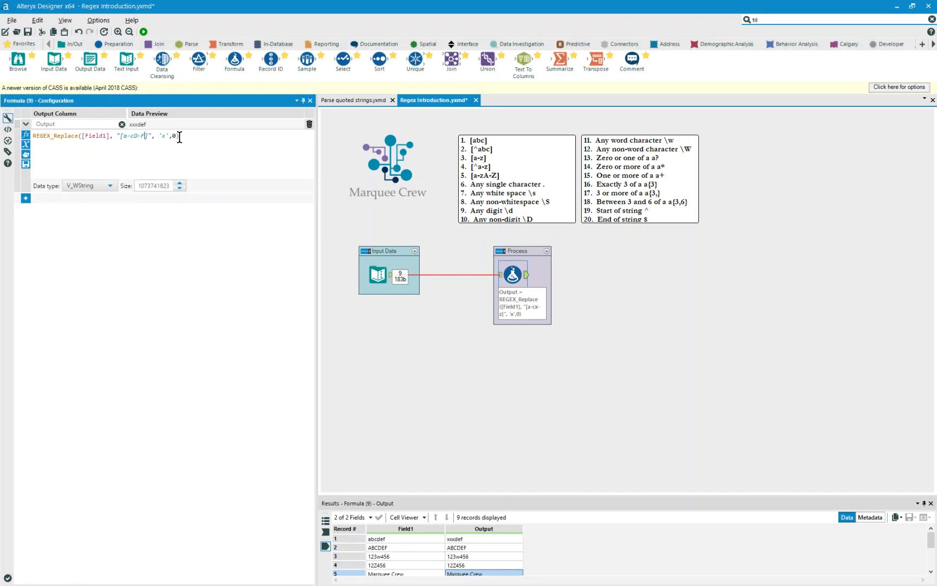
{"action": "left_click", "coordinate": [144, 32]}
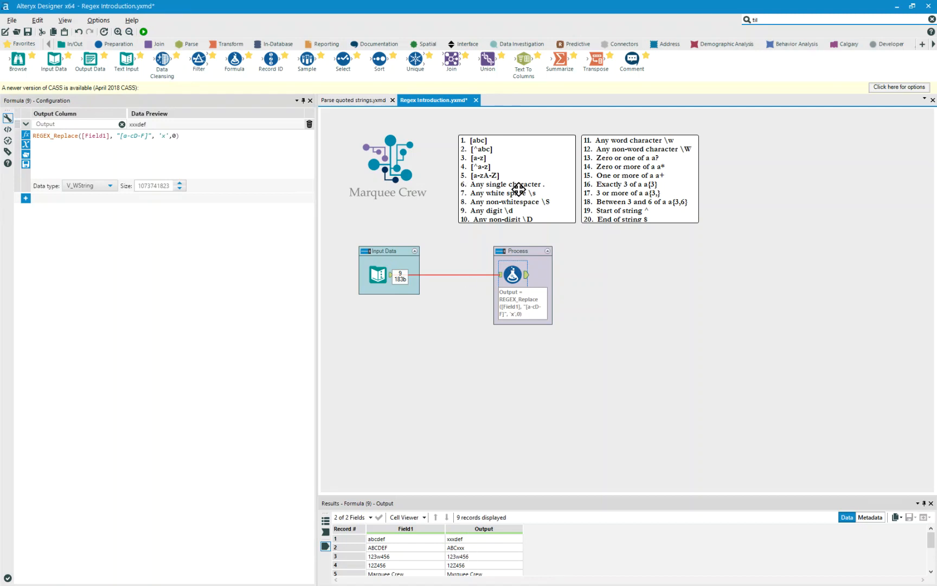
{"action": "left_click", "coordinate": [120, 136]}
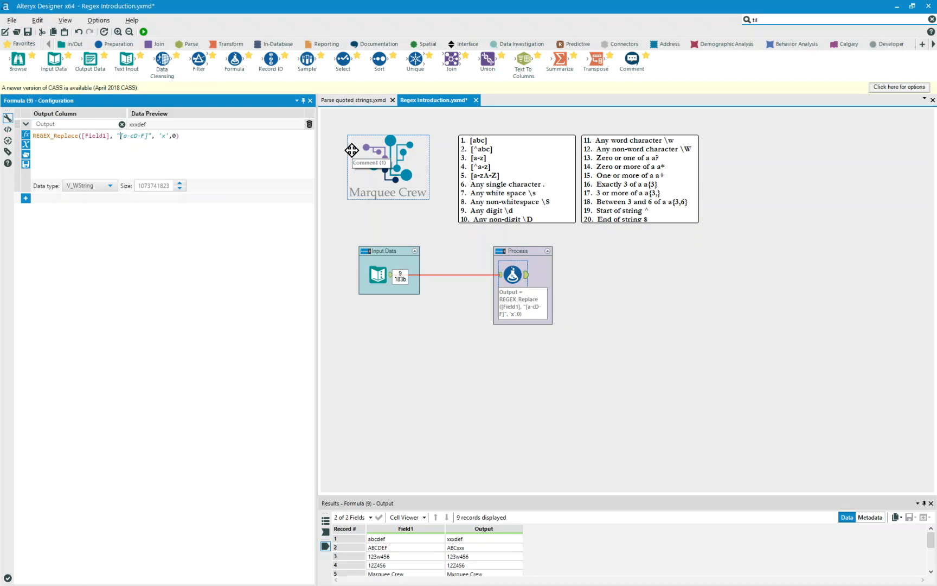
{"action": "scroll", "coordinate": [434, 554], "scroll_direction": "down", "scroll_amount": 2}
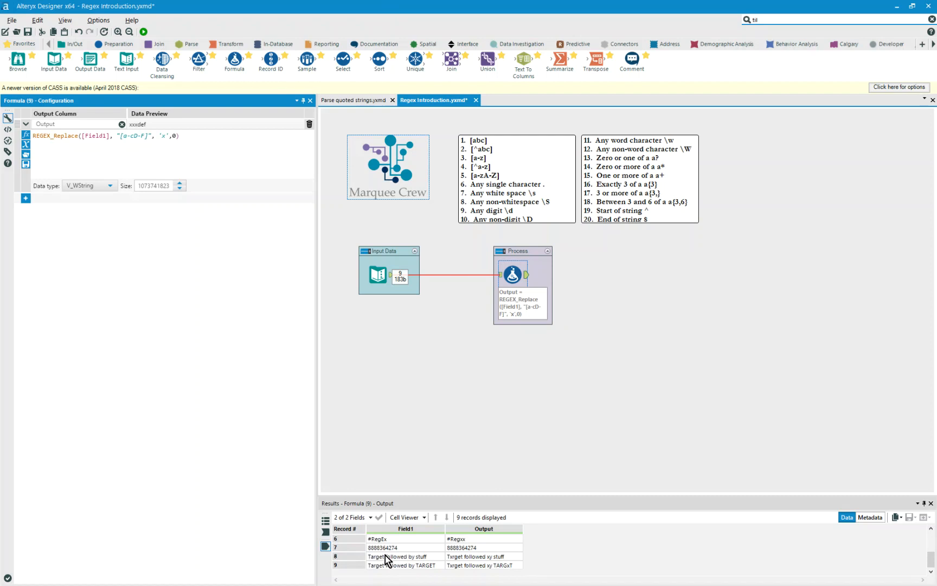
{"action": "scroll", "coordinate": [386, 556], "scroll_direction": "up", "scroll_amount": 1}
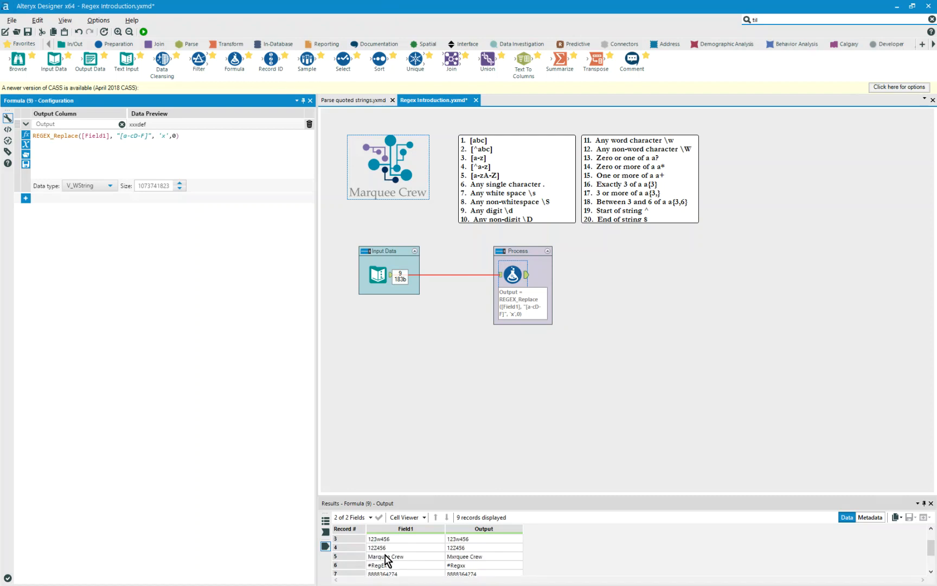
{"action": "scroll", "coordinate": [386, 556], "scroll_direction": "up", "scroll_amount": 1}
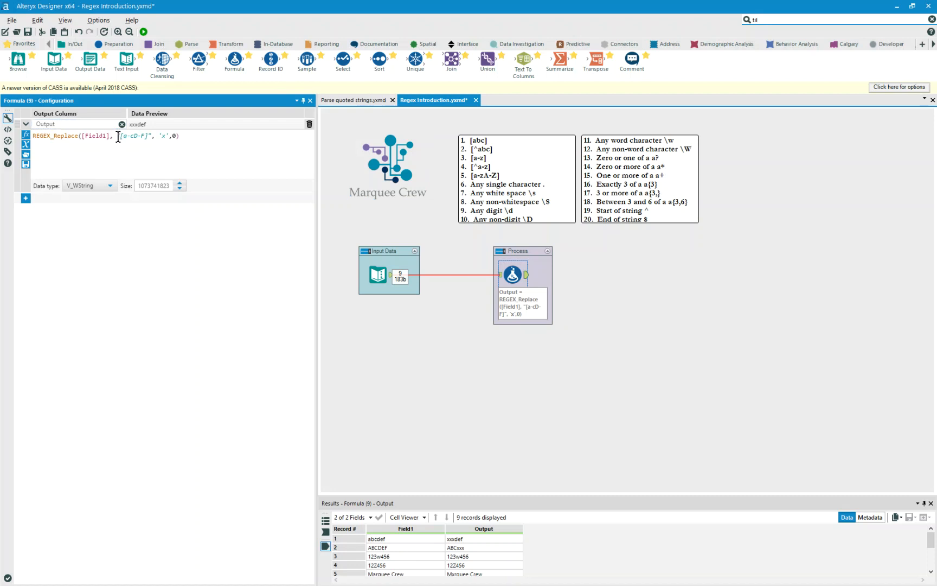
Step: Replace the pattern with 123. to match any single character after 123, run the workflow and compare Field1 with Output
{"action": "left_click_drag", "start_coordinate": [119, 136], "coordinate": [149, 135]}
{"action": "type", "text": "x"}
{"action": "key", "text": "BackSpace"}
{"action": "type", "text": "."}
{"action": "type", "text": "123"}
{"action": "left_click", "coordinate": [143, 32]}
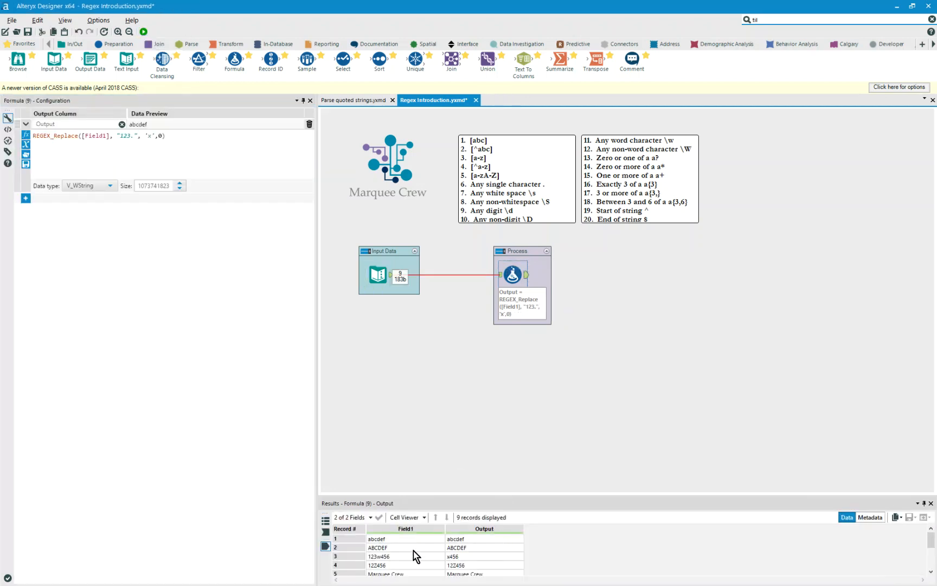
{"action": "left_click", "coordinate": [380, 558]}
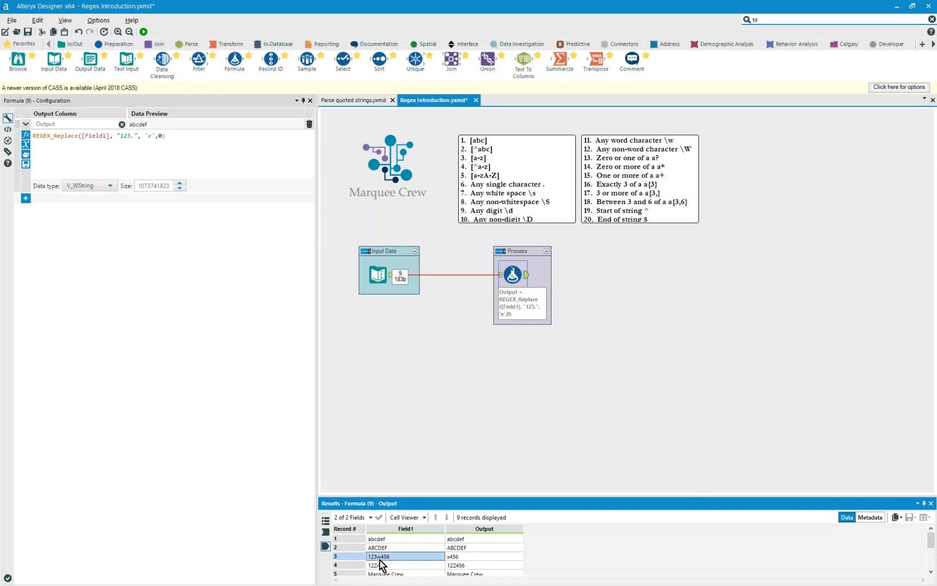
{"action": "scroll", "coordinate": [380, 564], "scroll_direction": "down", "scroll_amount": 1}
{"action": "scroll", "coordinate": [382, 565], "scroll_direction": "down", "scroll_amount": 1}
{"action": "scroll", "coordinate": [381, 564], "scroll_direction": "up", "scroll_amount": 2}
{"action": "left_click", "coordinate": [380, 558]}
{"action": "scroll", "coordinate": [437, 564], "scroll_direction": "down", "scroll_amount": 1}
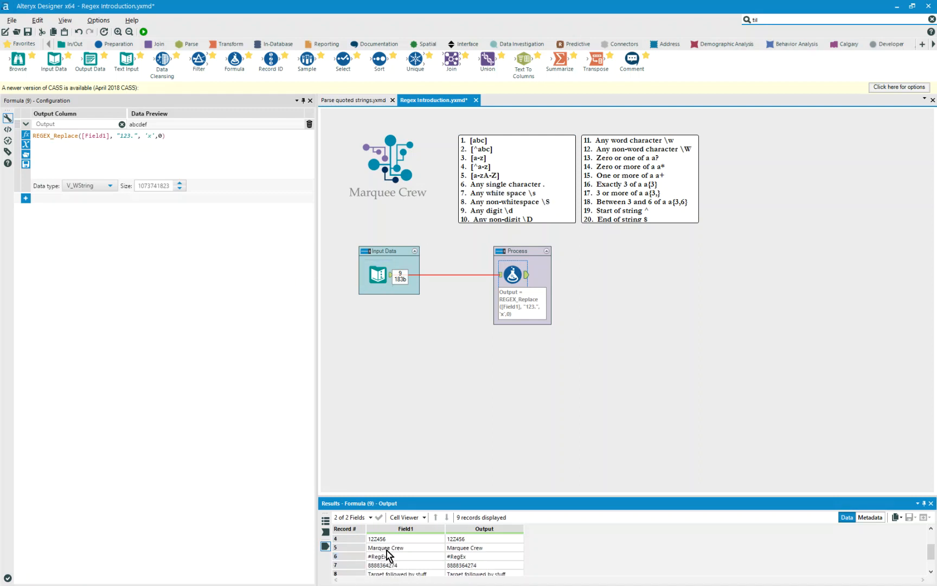
Step: Change the pattern to \s with an empty replacement string, run the workflow and review the output records
{"action": "left_click", "coordinate": [121, 137]}
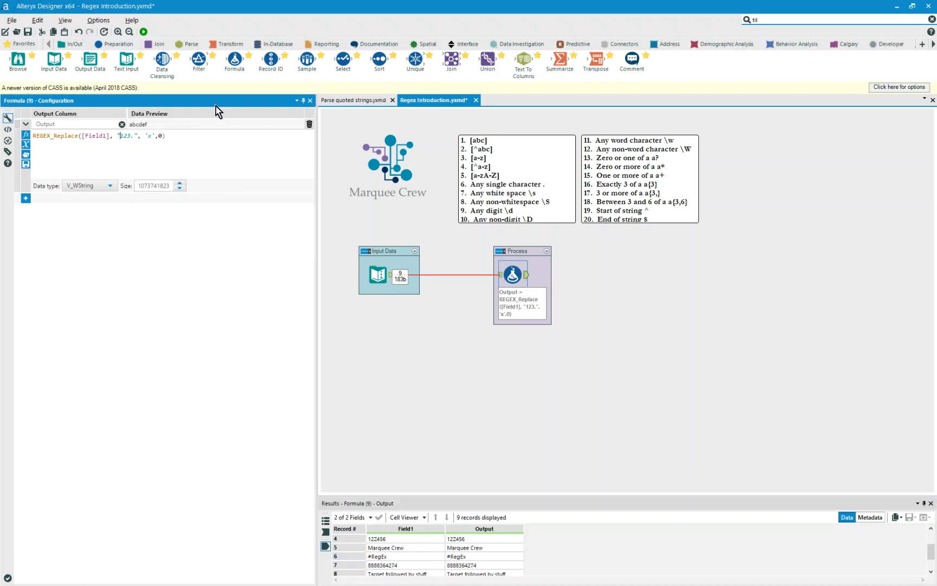
{"action": "key", "text": "shift+Right"}
{"action": "key", "text": "shift+Right"}
{"action": "key", "text": "shift+Right"}
{"action": "key", "text": "shift+Right"}
{"action": "type", "text": "\\s"}
{"action": "key", "text": "Right"}
{"action": "key", "text": "Right"}
{"action": "key", "text": "Delete"}
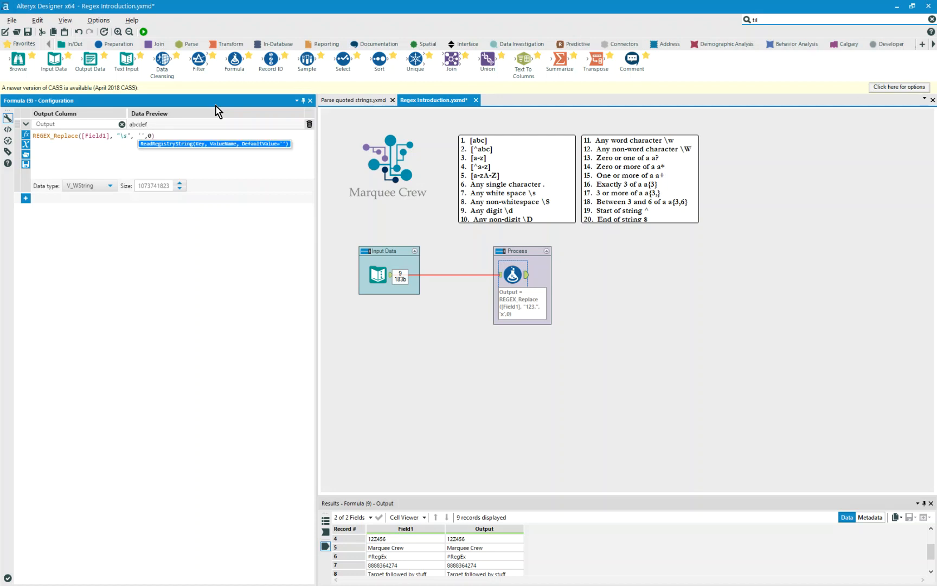
{"action": "left_click", "coordinate": [144, 32]}
{"action": "scroll", "coordinate": [473, 535], "scroll_direction": "down", "scroll_amount": 2}
{"action": "scroll", "coordinate": [462, 553], "scroll_direction": "up", "scroll_amount": 1}
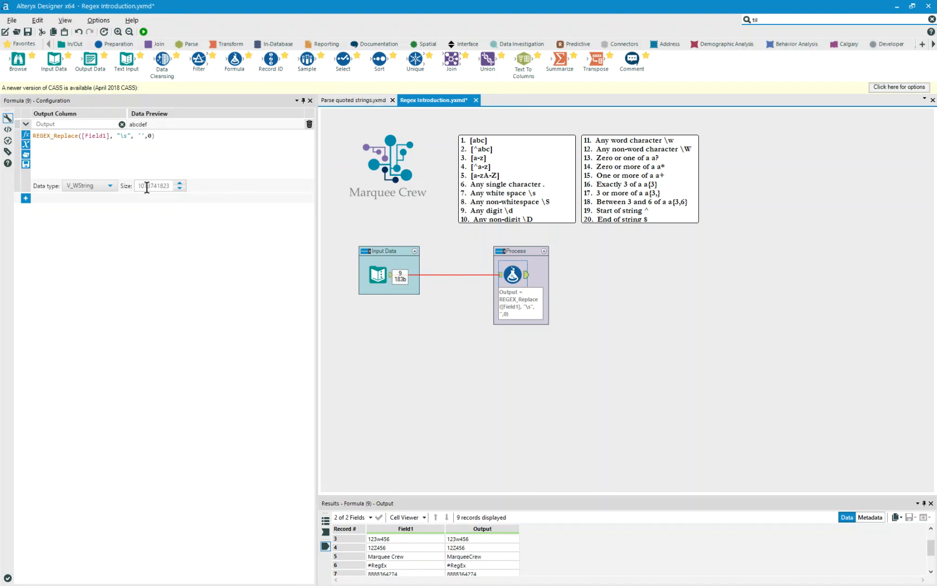
Step: Extend the pattern to e\sC, set the replacement text to --- and run the workflow
{"action": "left_click", "coordinate": [119, 136]}
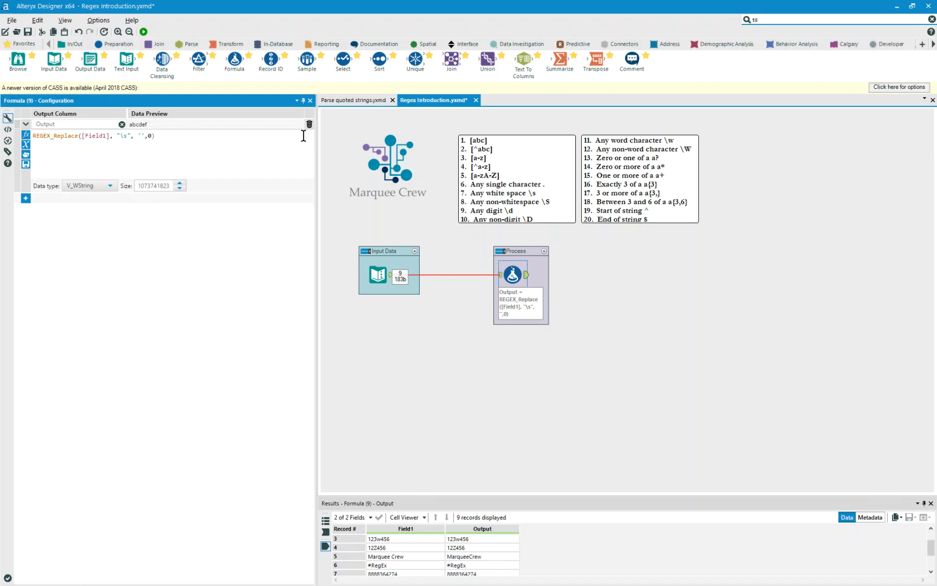
{"action": "type", "text": "e"}
{"action": "key", "text": "Right"}
{"action": "type", "text": "C"}
{"action": "type", "text": "---"}
{"action": "left_click", "coordinate": [144, 31]}
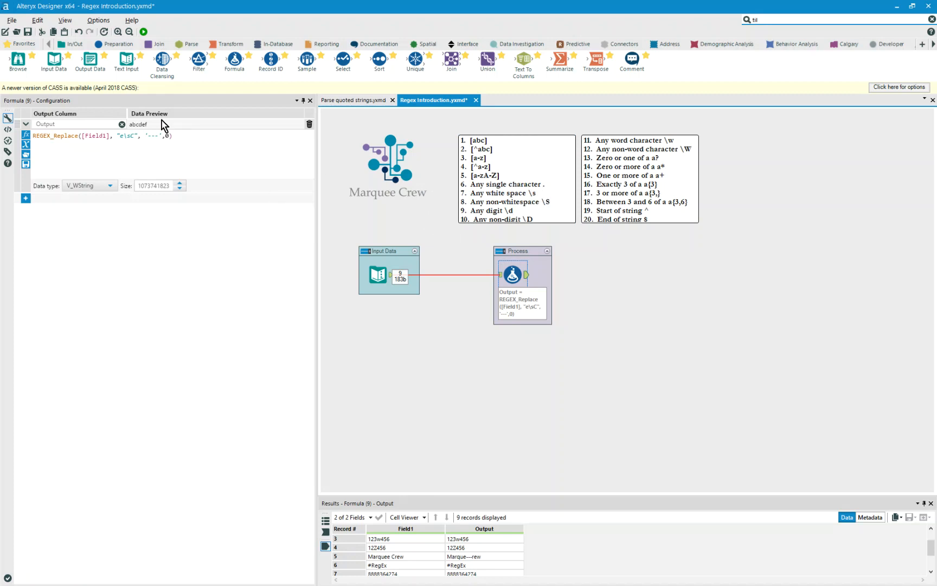
Step: Change the pattern to \S with a single - as replacement, run the workflow and review the output down to the last record
{"action": "left_click", "coordinate": [124, 135]}
{"action": "key", "text": "BackSpace"}
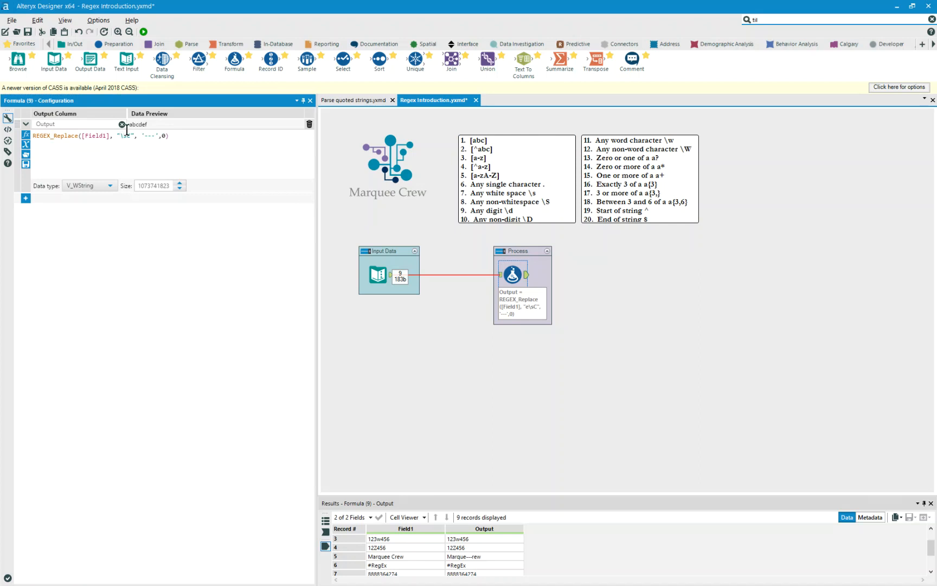
{"action": "key", "text": "BackSpace"}
{"action": "key", "text": "Delete"}
{"action": "double_click", "coordinate": [126, 136]}
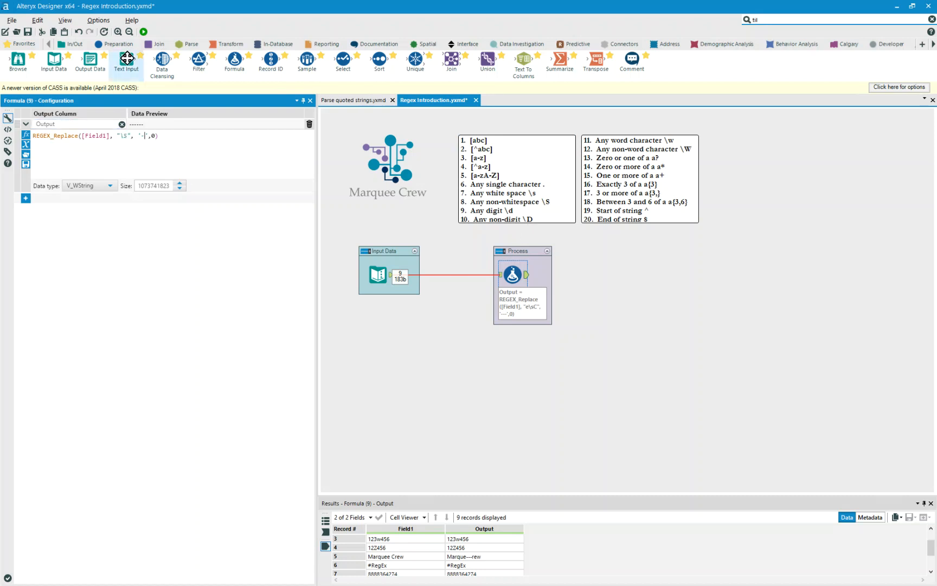
{"action": "left_click", "coordinate": [142, 35]}
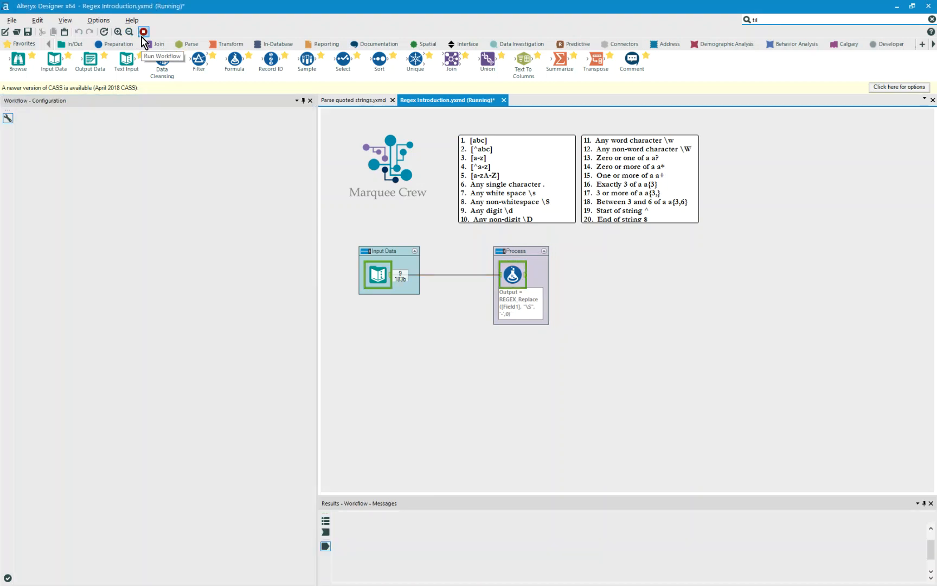
{"action": "scroll", "coordinate": [469, 565], "scroll_direction": "down", "scroll_amount": 1}
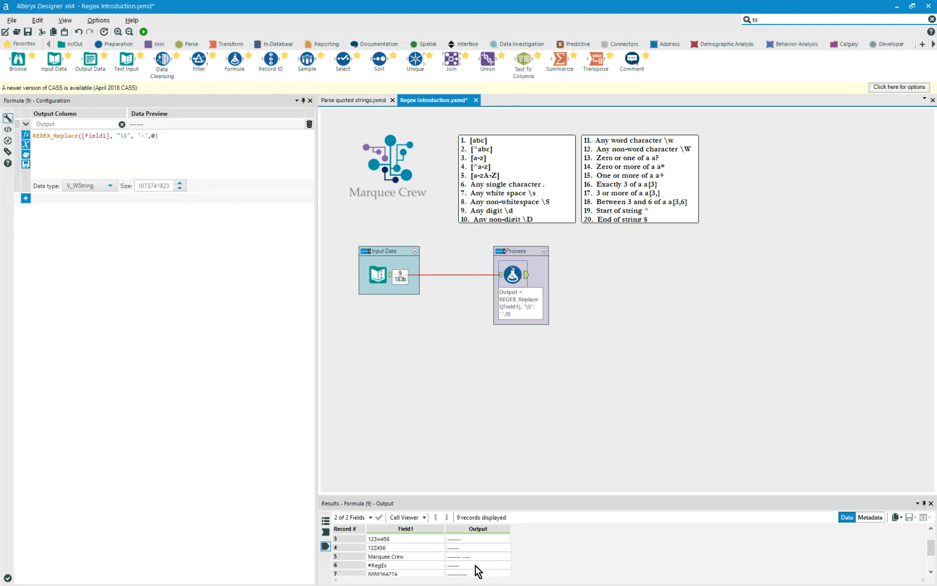
{"action": "scroll", "coordinate": [478, 570], "scroll_direction": "down", "scroll_amount": 1}
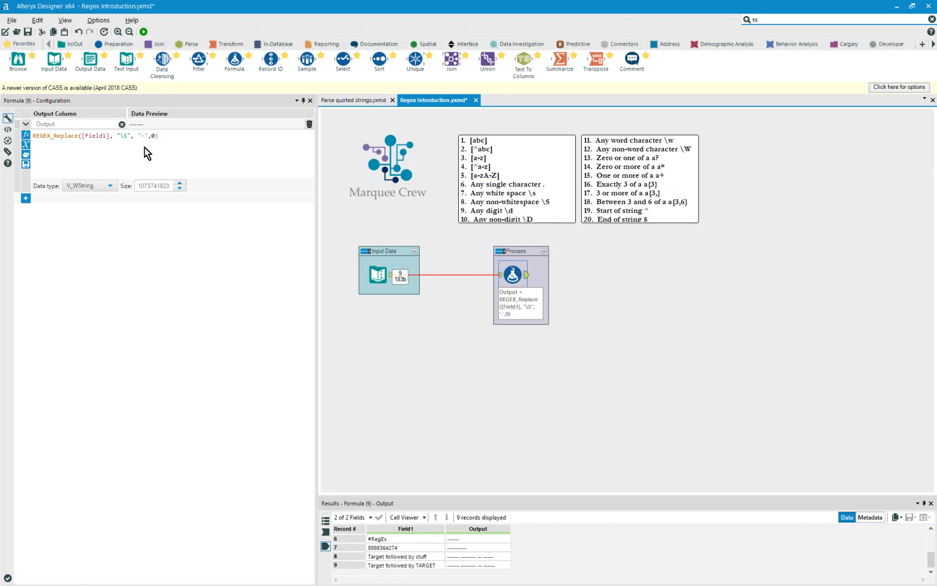
Step: Change the pattern to \d, run the workflow and review the output from the first to the last record
{"action": "left_click", "coordinate": [135, 135]}
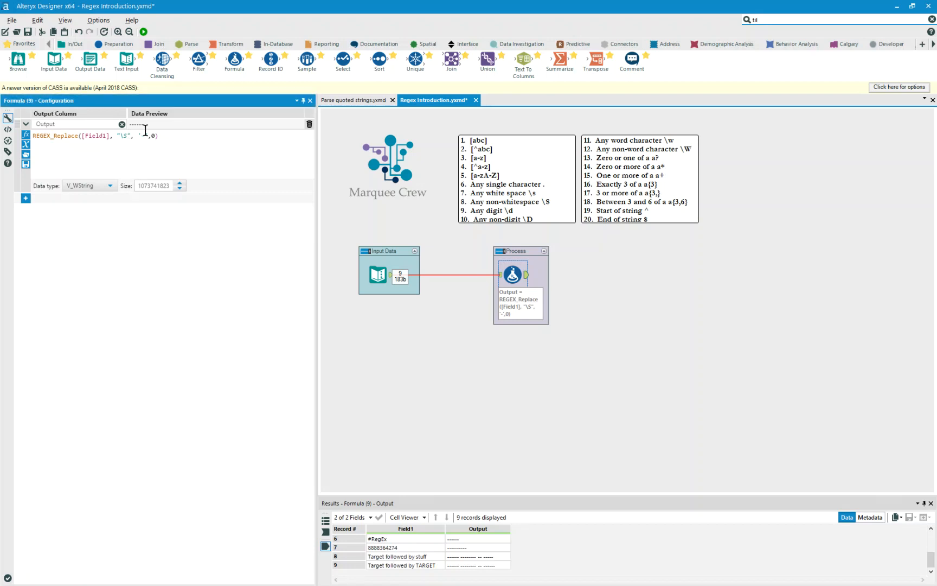
{"action": "key", "text": "BackSpace"}
{"action": "type", "text": "d"}
{"action": "left_click", "coordinate": [143, 31]}
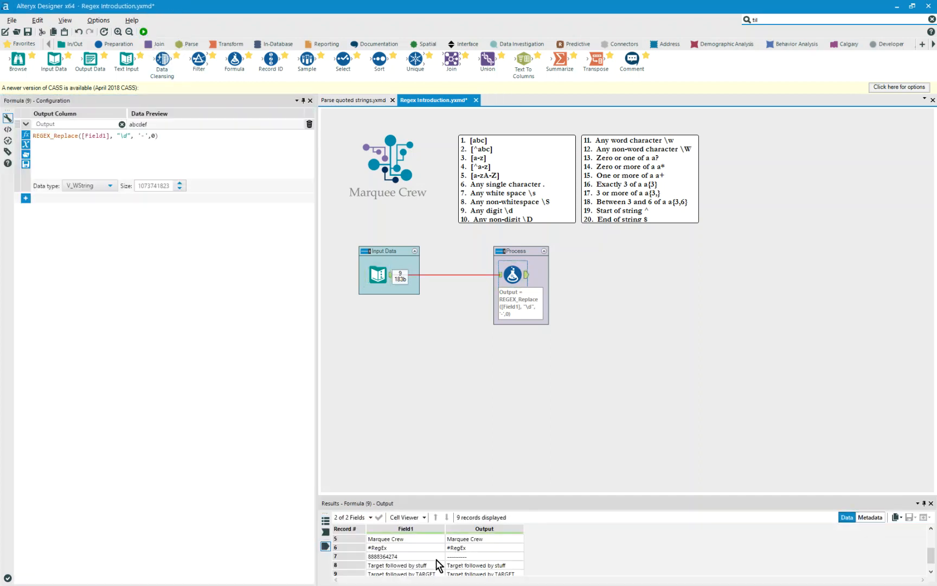
{"action": "scroll", "coordinate": [462, 569], "scroll_direction": "up", "scroll_amount": 2}
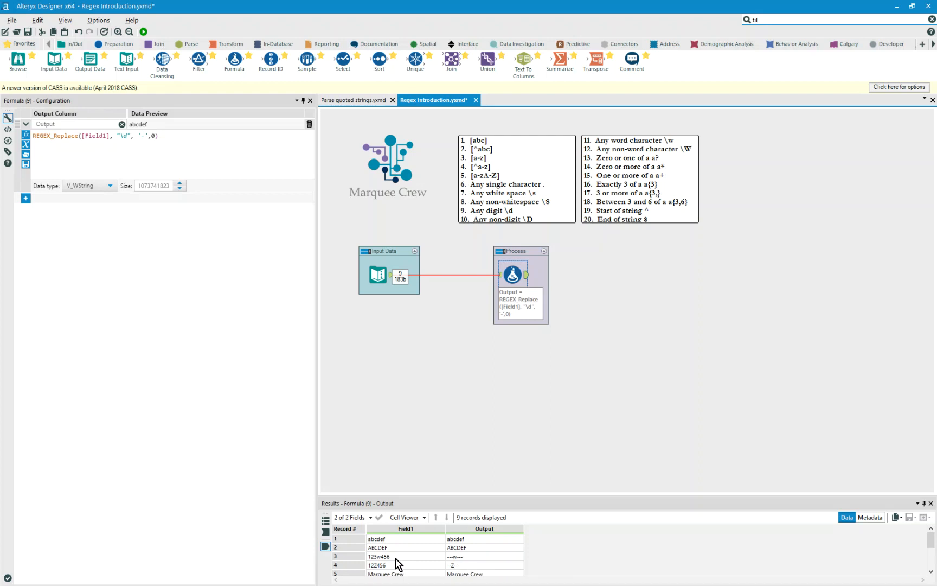
{"action": "scroll", "coordinate": [395, 560], "scroll_direction": "down", "scroll_amount": 3}
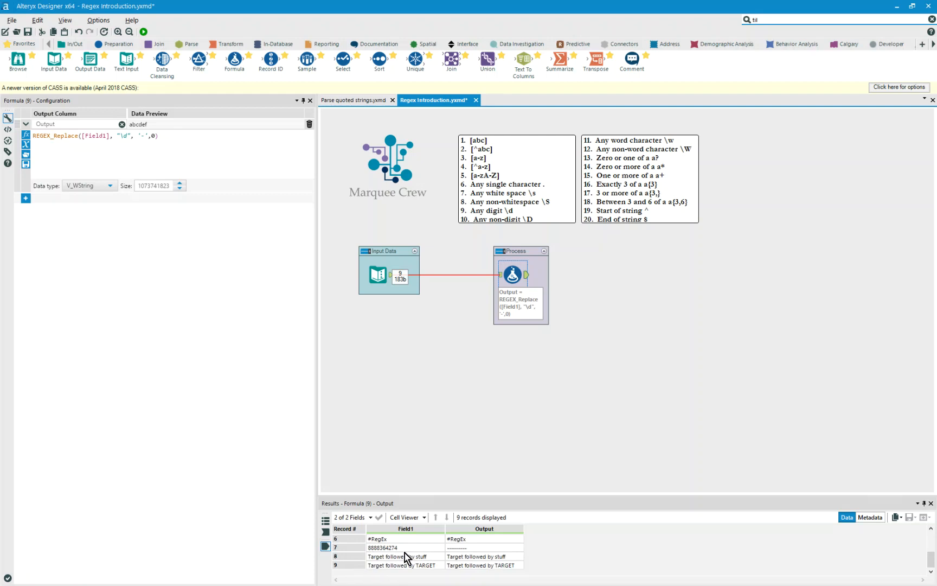
Step: Extend the pattern to ten consecutive \d, set the replacement to Phone Removed, run the workflow and check the output records
{"action": "left_click", "coordinate": [128, 136]}
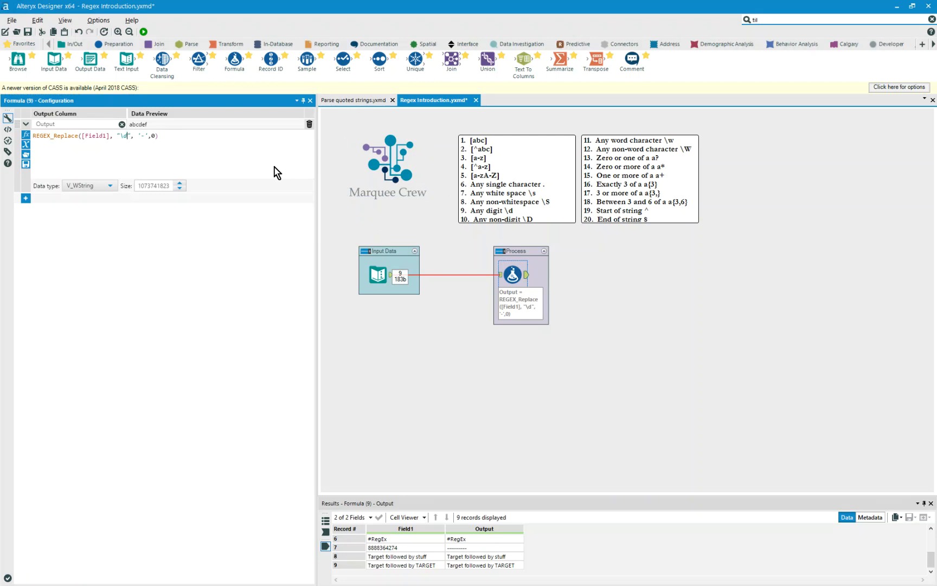
{"action": "key", "text": "shift+Left"}
{"action": "key", "text": "shift+Left"}
{"action": "key", "text": "Right"}
{"action": "type", "text": "\\d\\d\\d\\d\\d\\d\\d\\d\\d"}
{"action": "key", "text": "Right"}
{"action": "key", "text": "Delete"}
{"action": "type", "text": "Phone Removed"}
{"action": "left_click", "coordinate": [143, 31]}
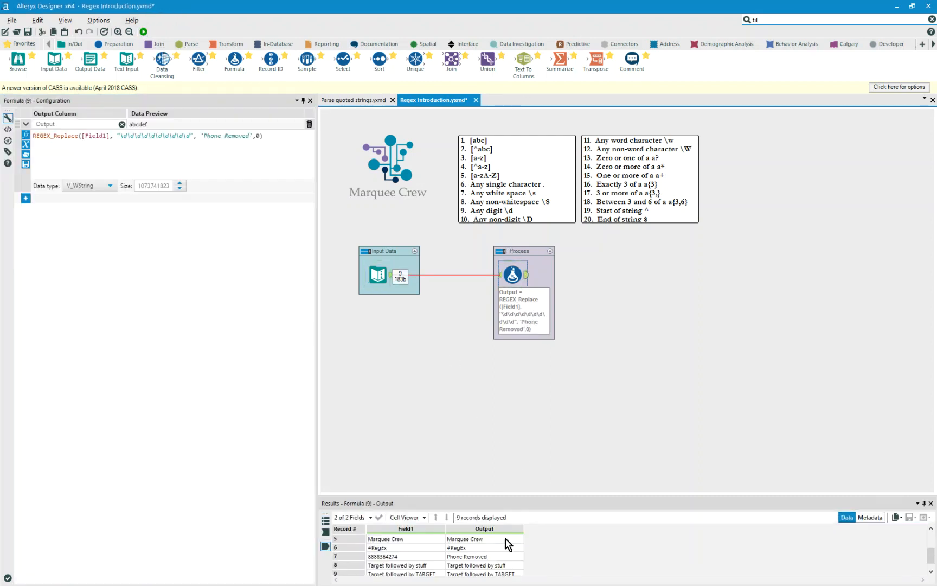
{"action": "left_click", "coordinate": [474, 558]}
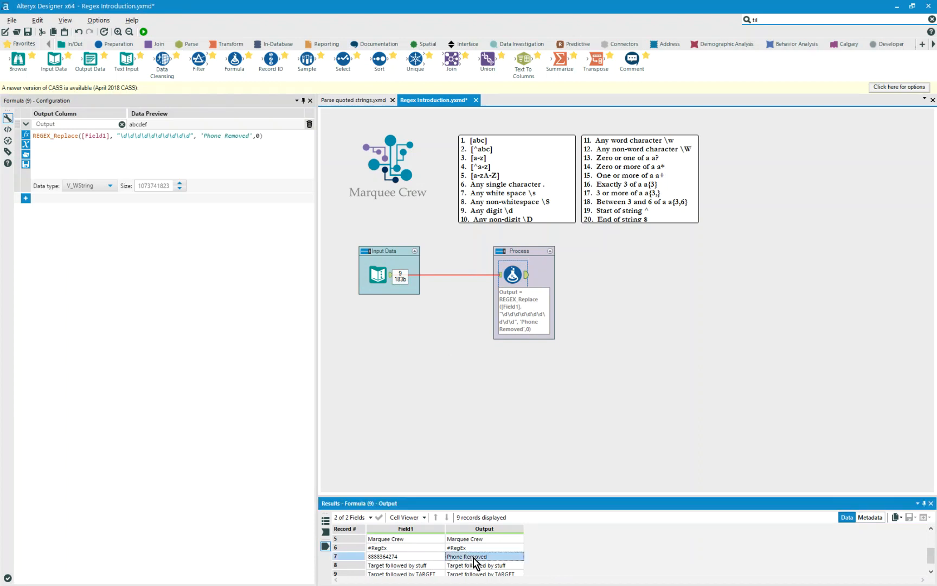
{"action": "scroll", "coordinate": [462, 565], "scroll_direction": "up", "scroll_amount": 2}
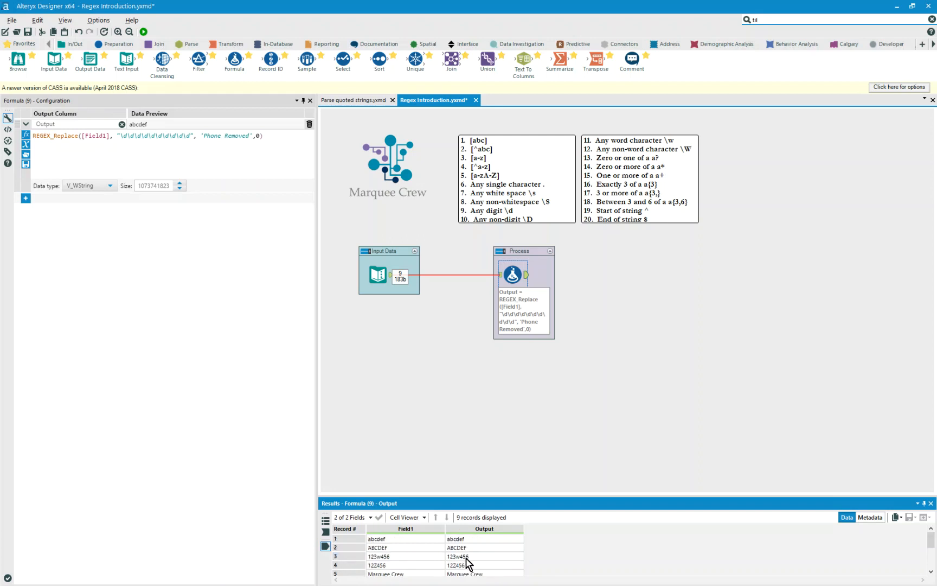
{"action": "scroll", "coordinate": [469, 563], "scroll_direction": "down", "scroll_amount": 2}
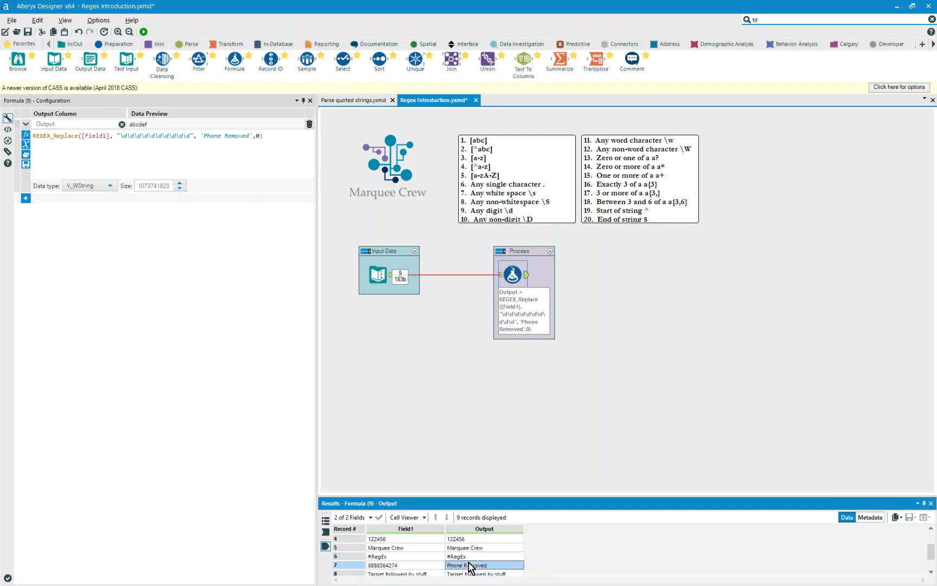
Step: Shorten the pattern to seven consecutive \d and run the workflow
{"action": "left_click", "coordinate": [192, 135]}
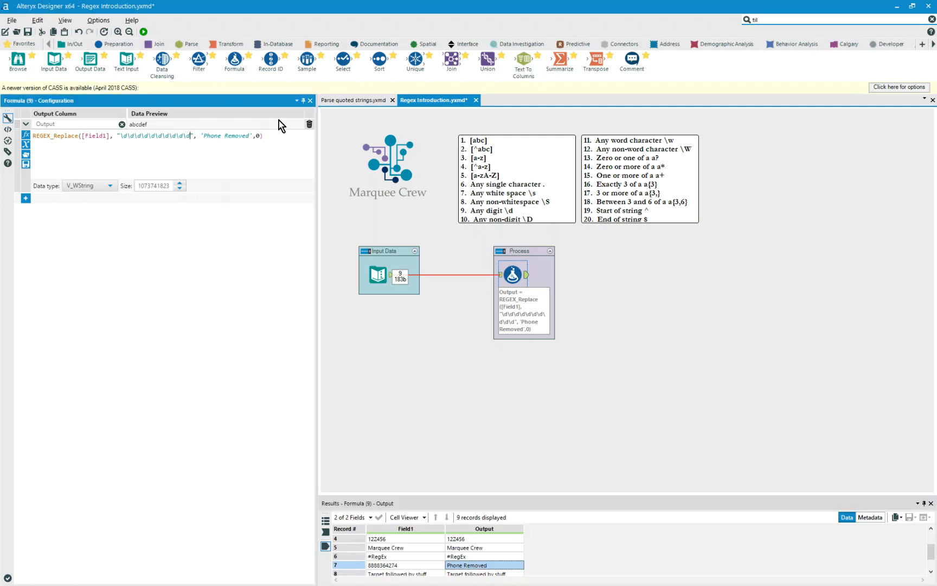
{"action": "key", "text": "BackSpace"}
{"action": "key", "text": "BackSpace"}
{"action": "key", "text": "BackSpace"}
{"action": "key", "text": "BackSpace"}
{"action": "key", "text": "BackSpace"}
{"action": "key", "text": "BackSpace"}
{"action": "left_click", "coordinate": [145, 31]}
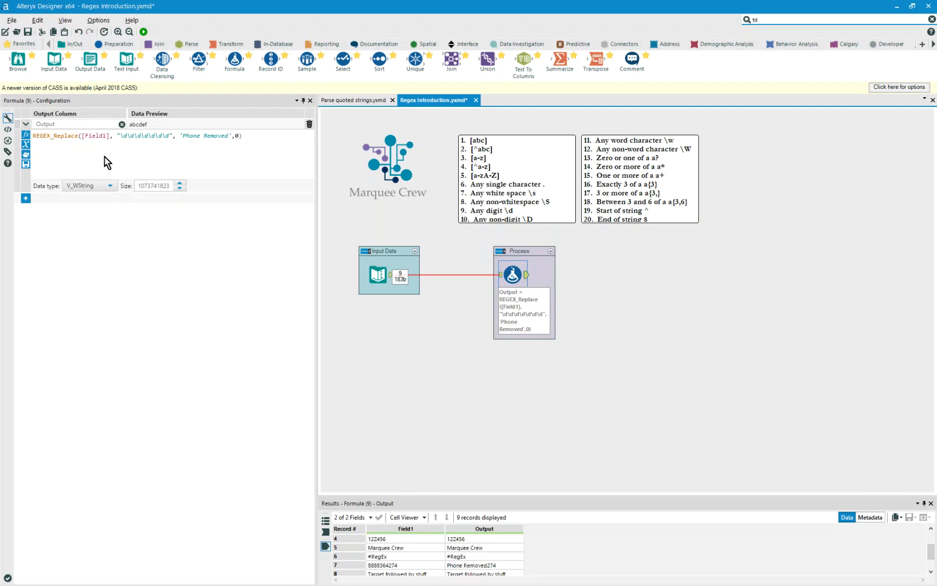
Step: Replace the run of \d in the pattern with a single \w
{"action": "left_click", "coordinate": [120, 135]}
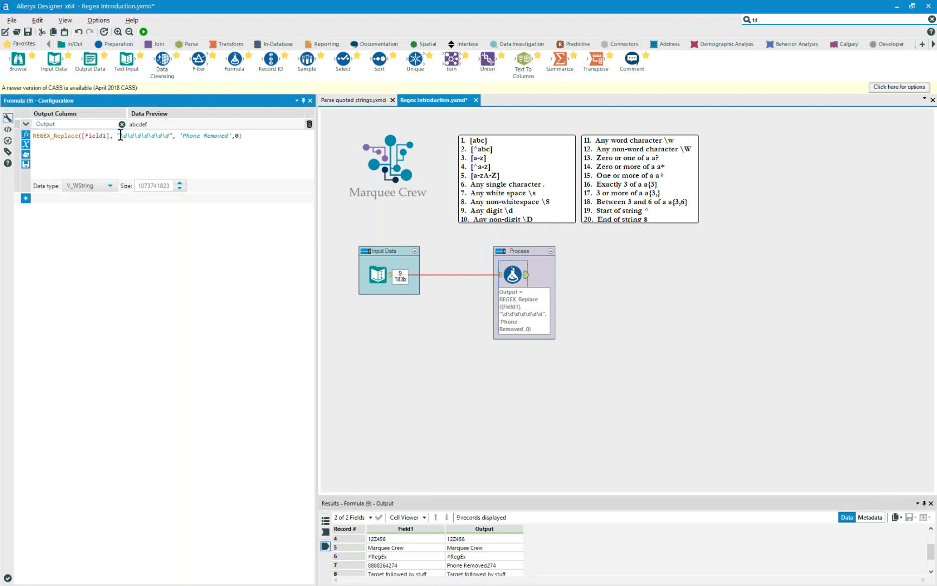
{"action": "key", "text": "Delete"}
{"action": "key", "text": "Delete"}
{"action": "key", "text": "Delete"}
{"action": "key", "text": "Delete"}
{"action": "key", "text": "Delete"}
{"action": "key", "text": "Delete"}
{"action": "key", "text": "Delete"}
{"action": "key", "text": "Delete"}
{"action": "key", "text": "Delete"}
{"action": "key", "text": "Delete"}
{"action": "key", "text": "Delete"}
{"action": "key", "text": "Delete"}
{"action": "key", "text": "Delete"}
{"action": "key", "text": "Right"}
{"action": "type", "text": "w"}
{"action": "key", "text": "Delete"}
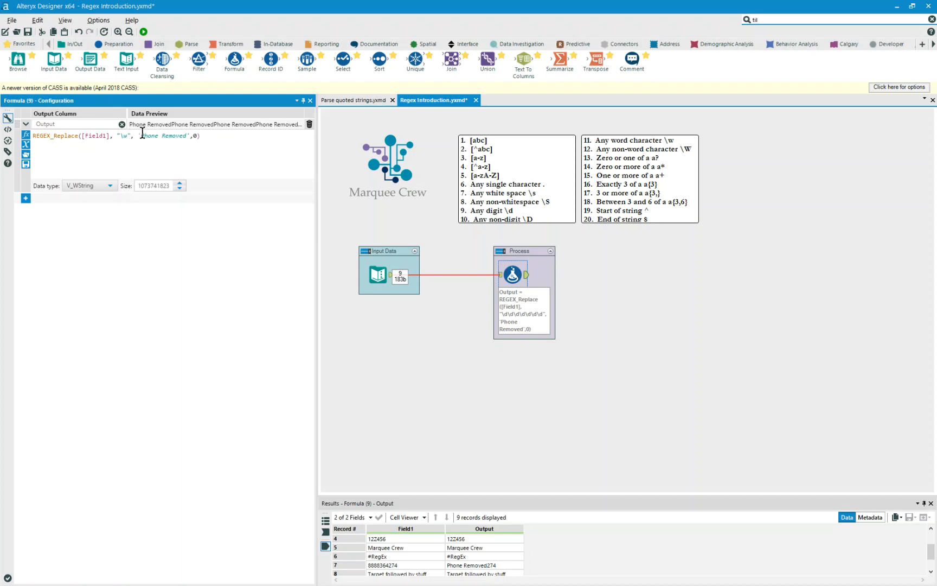
Step: Replace the Phone Removed text with a single -, run the workflow and inspect the #RegEx record
{"action": "key", "text": "shift+Right"}
{"action": "key", "text": "shift+Right"}
{"action": "key", "text": "shift+Right"}
{"action": "key", "text": "shift+Right"}
{"action": "key", "text": "shift+Right"}
{"action": "key", "text": "shift+Right"}
{"action": "key", "text": "shift+Right"}
{"action": "key", "text": "shift+Right"}
{"action": "key", "text": "shift+Right"}
{"action": "key", "text": "shift+Right"}
{"action": "key", "text": "shift+Right"}
{"action": "key", "text": "shift+Right"}
{"action": "key", "text": "shift+Right"}
{"action": "type", "text": "-"}
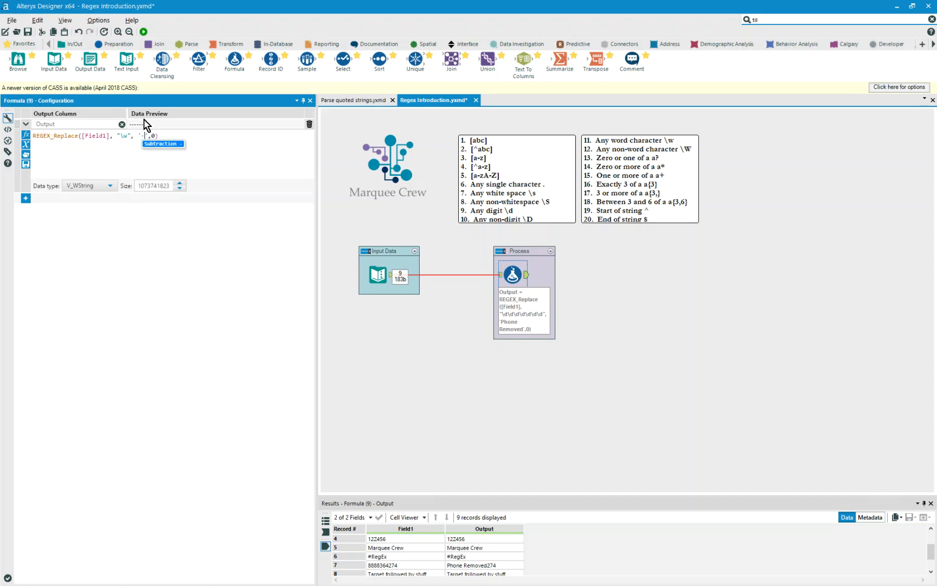
{"action": "left_click", "coordinate": [144, 32]}
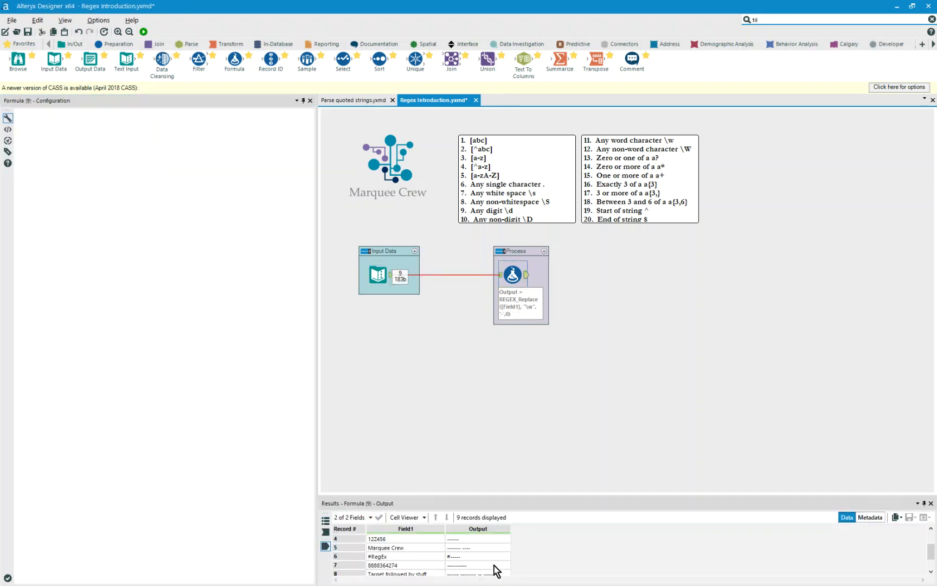
{"action": "left_click", "coordinate": [391, 558]}
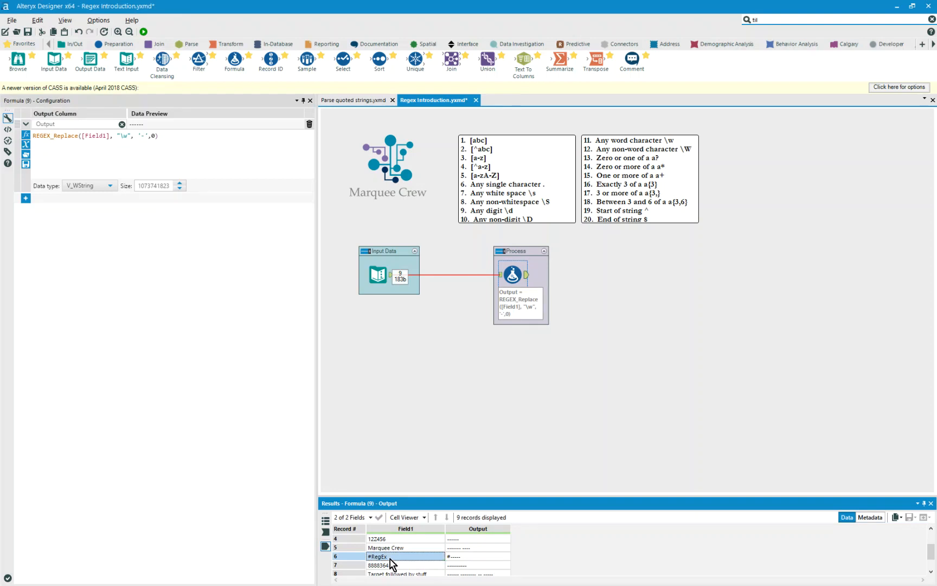
Step: Change the pattern in the REGEX_Replace expression to \W, run the workflow and check the output records
{"action": "scroll", "coordinate": [392, 562], "scroll_direction": "down", "scroll_amount": 1}
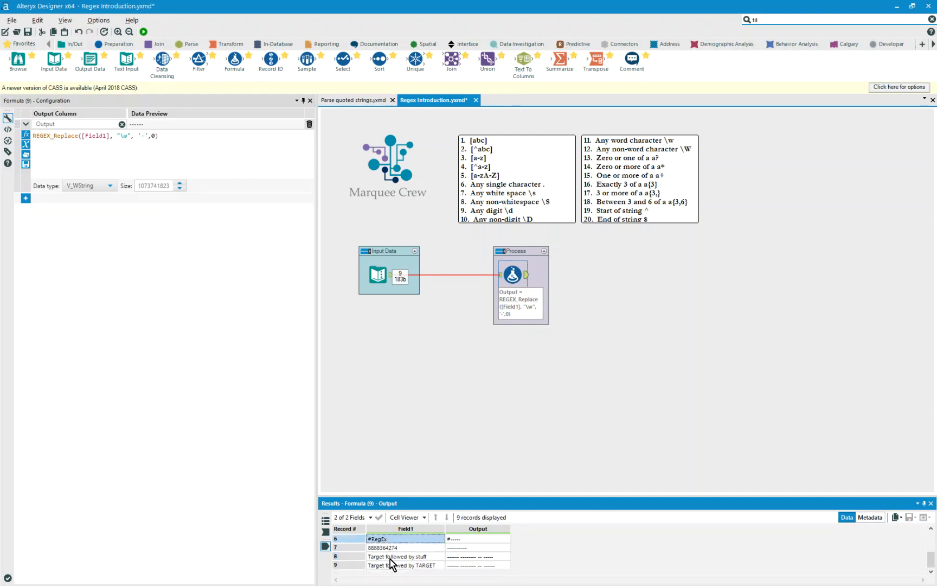
{"action": "scroll", "coordinate": [390, 559], "scroll_direction": "up", "scroll_amount": 1}
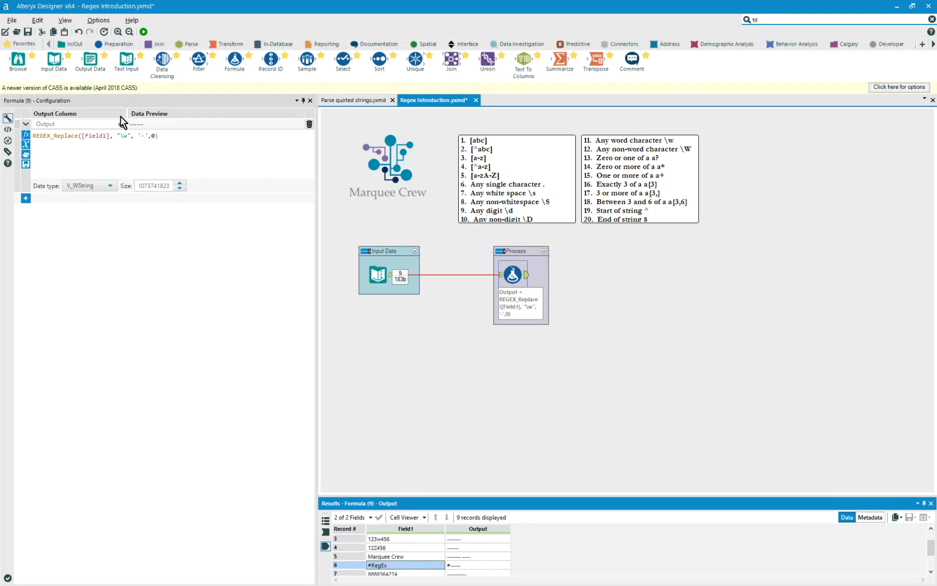
{"action": "left_click", "coordinate": [127, 136]}
{"action": "key", "text": "BackSpace"}
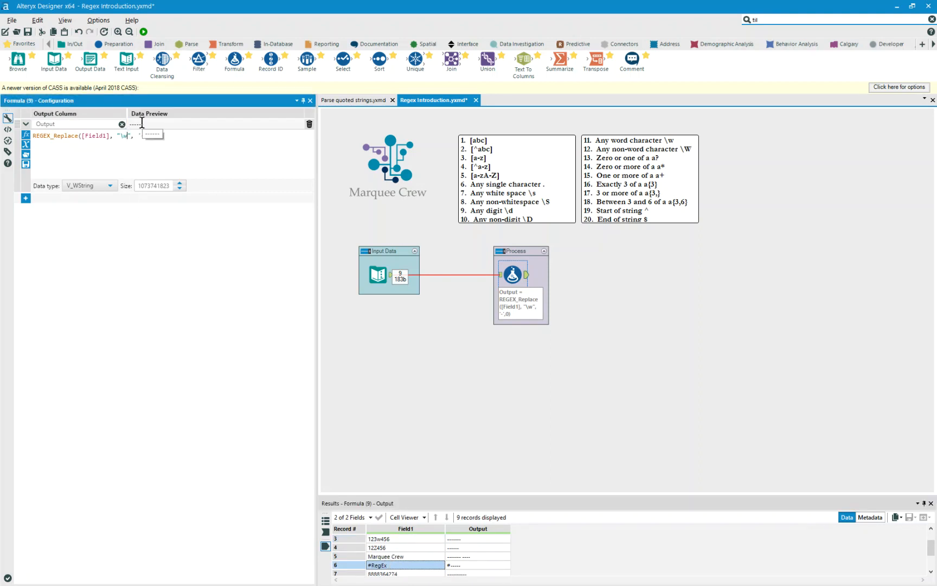
{"action": "type", "text": "W"}
{"action": "left_click", "coordinate": [143, 31]}
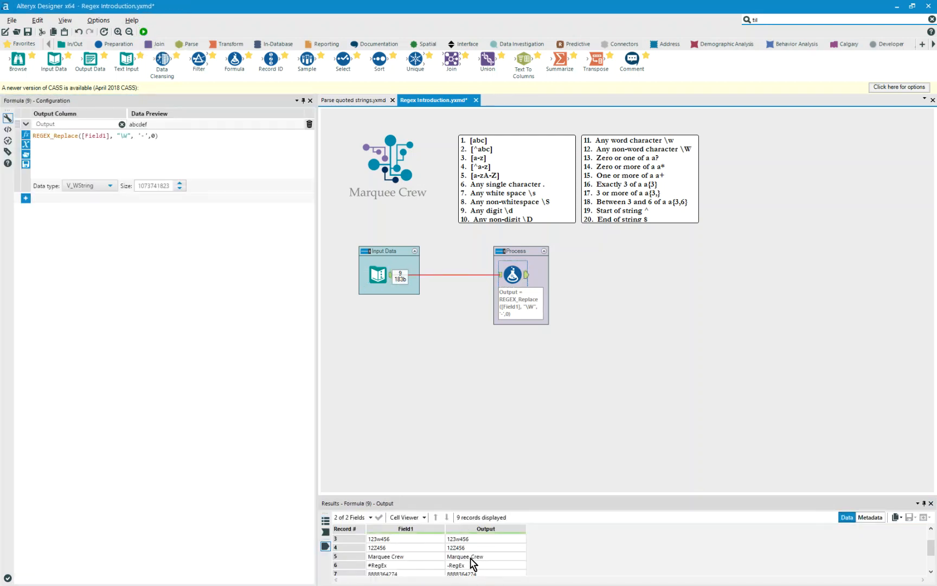
{"action": "scroll", "coordinate": [449, 569], "scroll_direction": "down", "scroll_amount": 1}
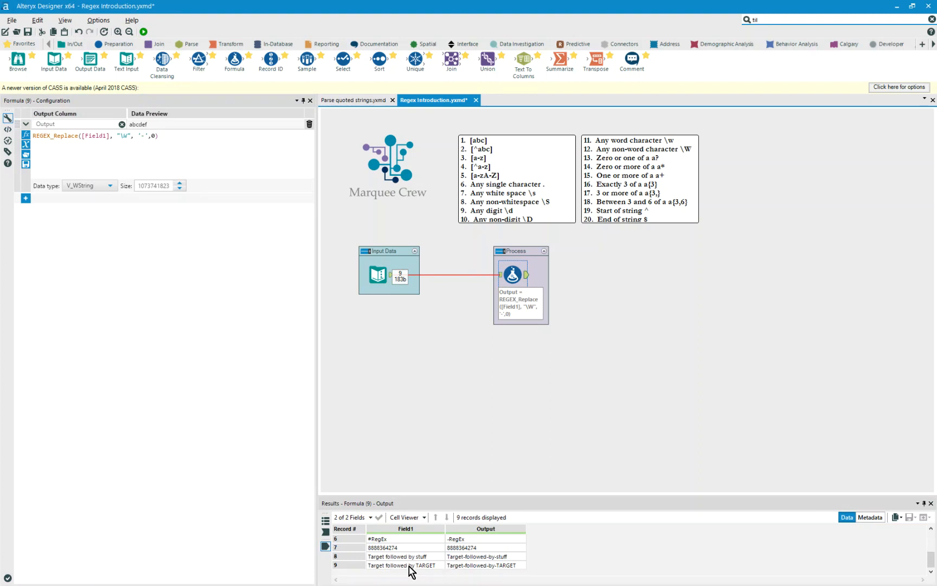
{"action": "scroll", "coordinate": [411, 571], "scroll_direction": "up", "scroll_amount": 1}
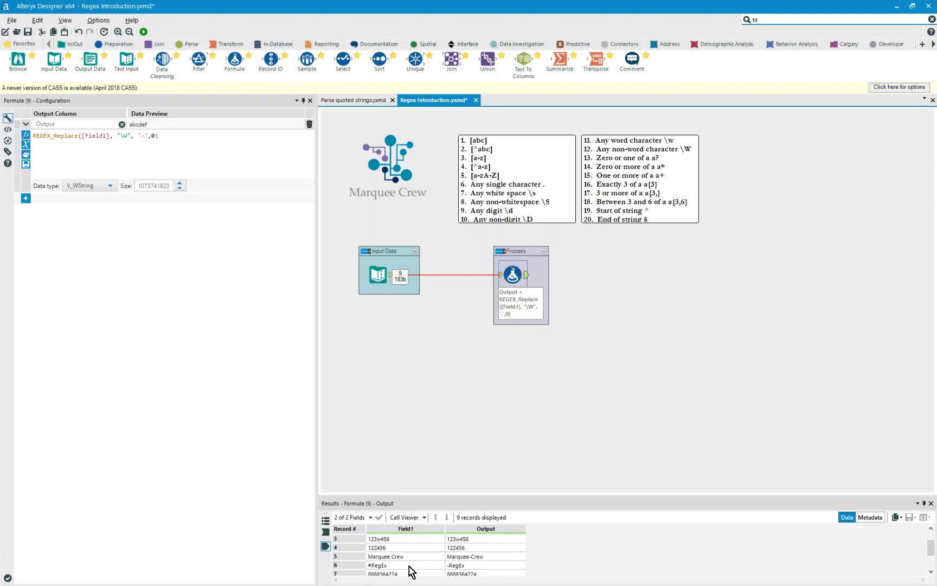
{"action": "scroll", "coordinate": [412, 571], "scroll_direction": "up", "scroll_amount": 1}
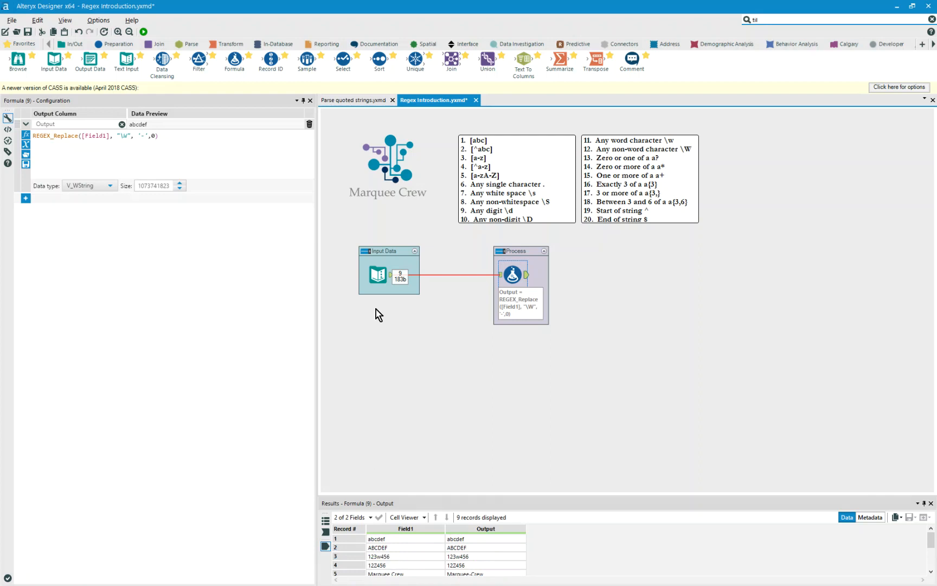
Step: Add the record "This punctuation goes away!" to the input data's Field1 and run the workflow
{"action": "left_click", "coordinate": [379, 273]}
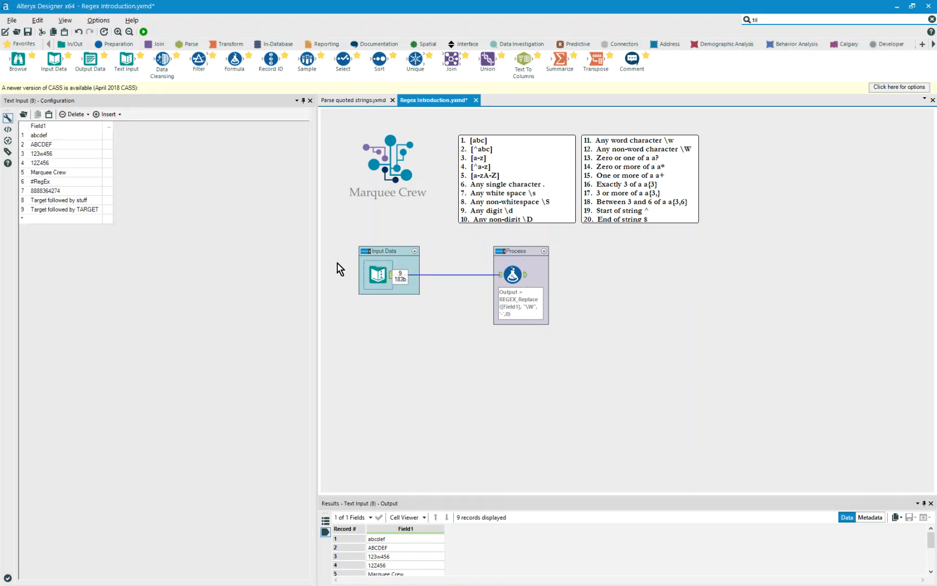
{"action": "left_click", "coordinate": [46, 219]}
{"action": "type", "text": "THis"}
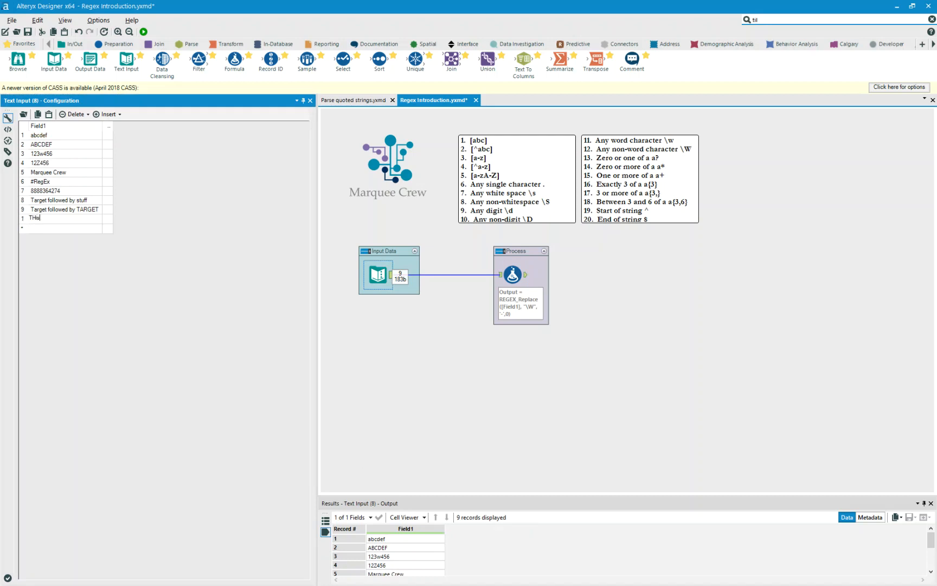
{"action": "key", "text": "BackSpace"}
{"action": "key", "text": "BackSpace"}
{"action": "key", "text": "BackSpace"}
{"action": "type", "text": "his "}
{"action": "type", "text": "punctio"}
{"action": "type", "text": "ation"}
{"action": "type", "text": " goes away"}
{"action": "type", "text": "!"}
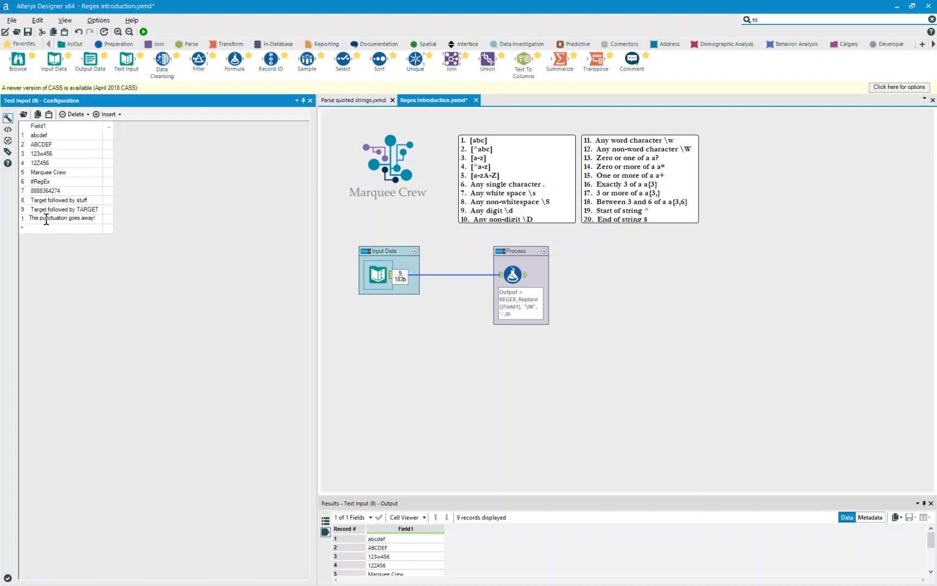
{"action": "left_click", "coordinate": [144, 32]}
{"action": "scroll", "coordinate": [451, 559], "scroll_direction": "down", "scroll_amount": 2}
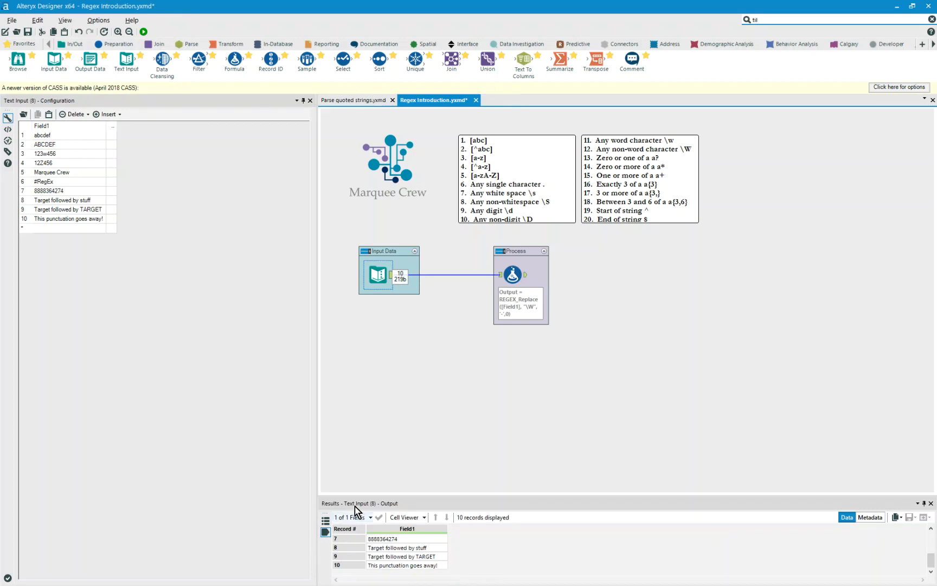
Step: Inspect the Formula tool's output for the new punctuation record and the phone number record
{"action": "left_click", "coordinate": [512, 274]}
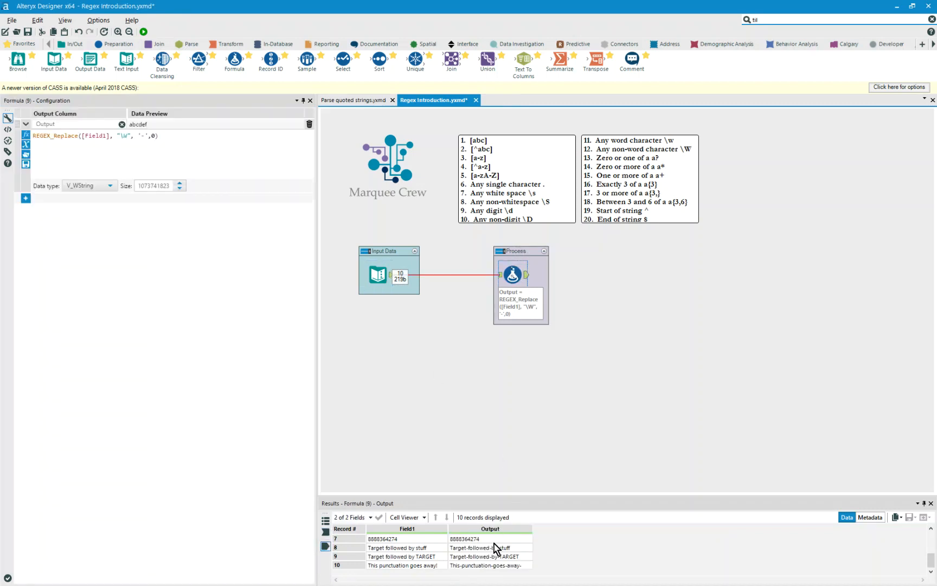
{"action": "left_click", "coordinate": [499, 566]}
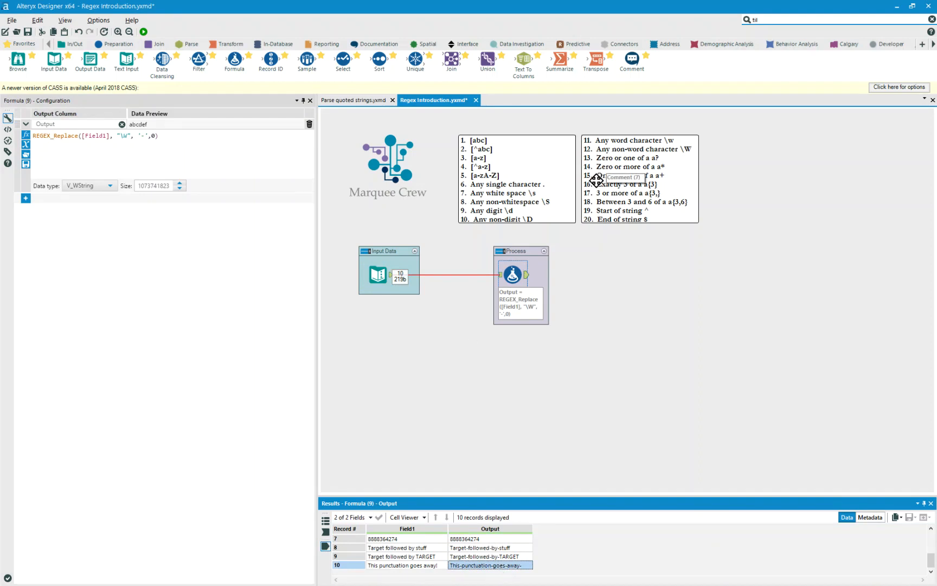
{"action": "left_click", "coordinate": [396, 541]}
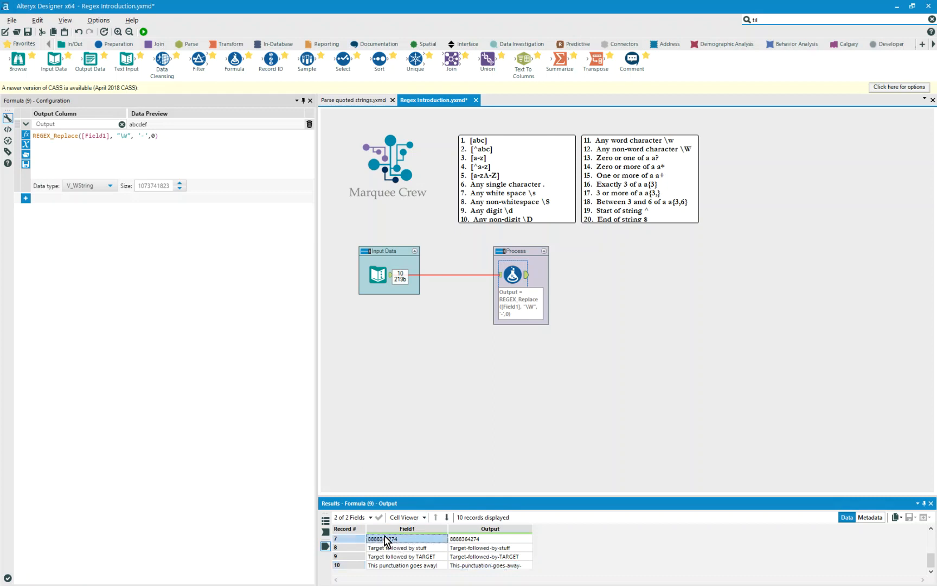
Step: Replace \W with the pattern 8? in the formula expression and run the workflow
{"action": "left_click", "coordinate": [129, 135]}
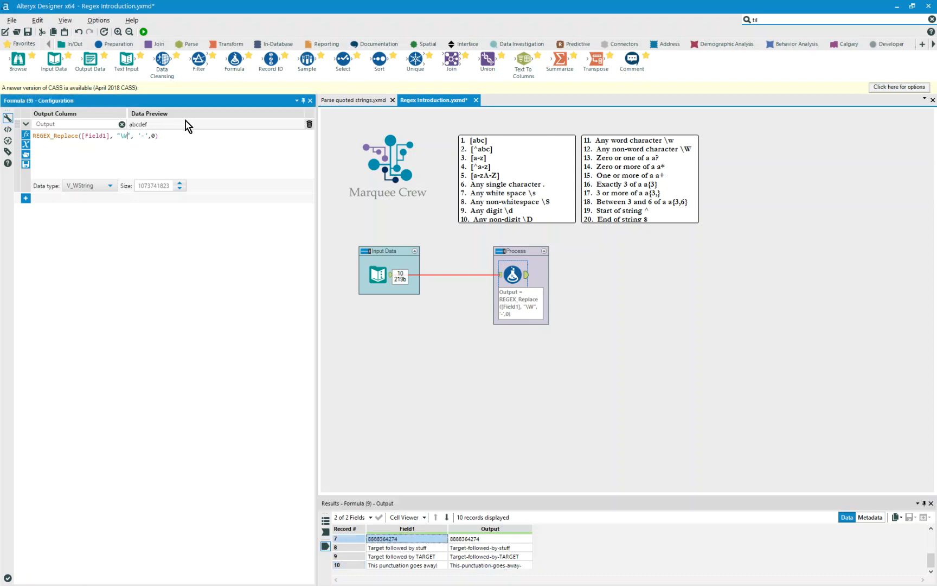
{"action": "key", "text": "BackSpace"}
{"action": "key", "text": "BackSpace"}
{"action": "type", "text": "8"}
{"action": "type", "text": "["}
{"action": "type", "text": "8]"}
{"action": "key", "text": "Delete"}
{"action": "key", "text": "Right"}
{"action": "key", "text": "Delete"}
{"action": "type", "text": "?"}
{"action": "left_click", "coordinate": [143, 32]}
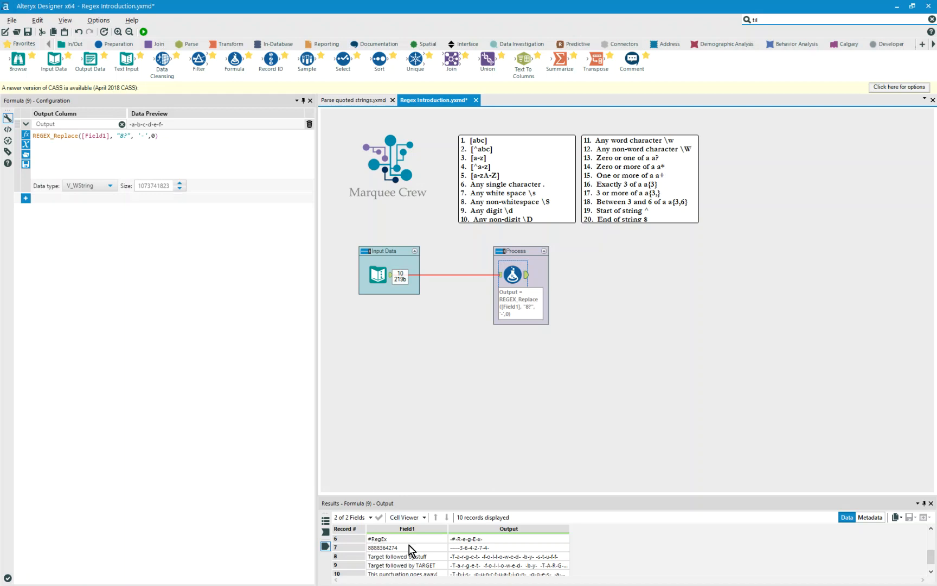
Step: Extend the pattern to 888?, run the workflow and review the output records
{"action": "left_click", "coordinate": [126, 135]}
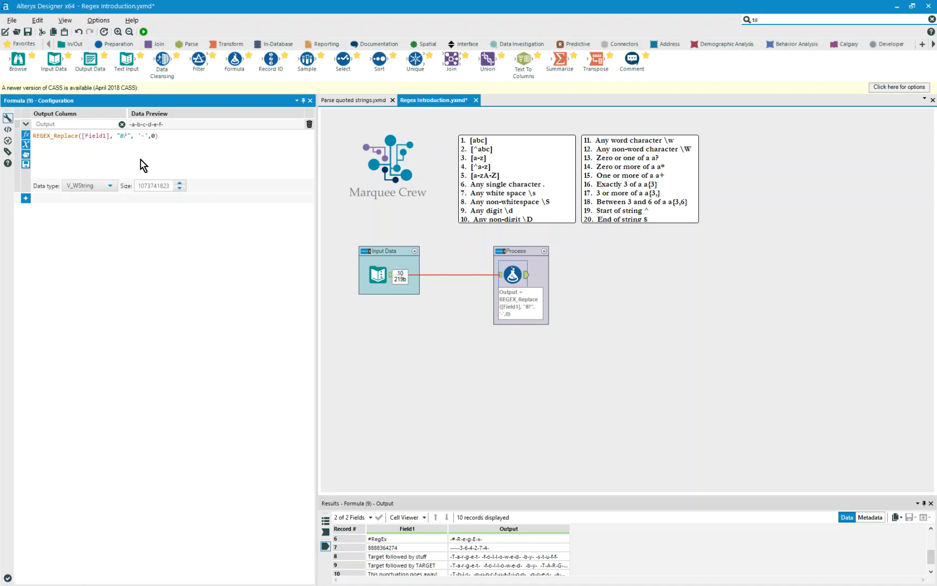
{"action": "type", "text": "888"}
{"action": "left_click", "coordinate": [143, 32]}
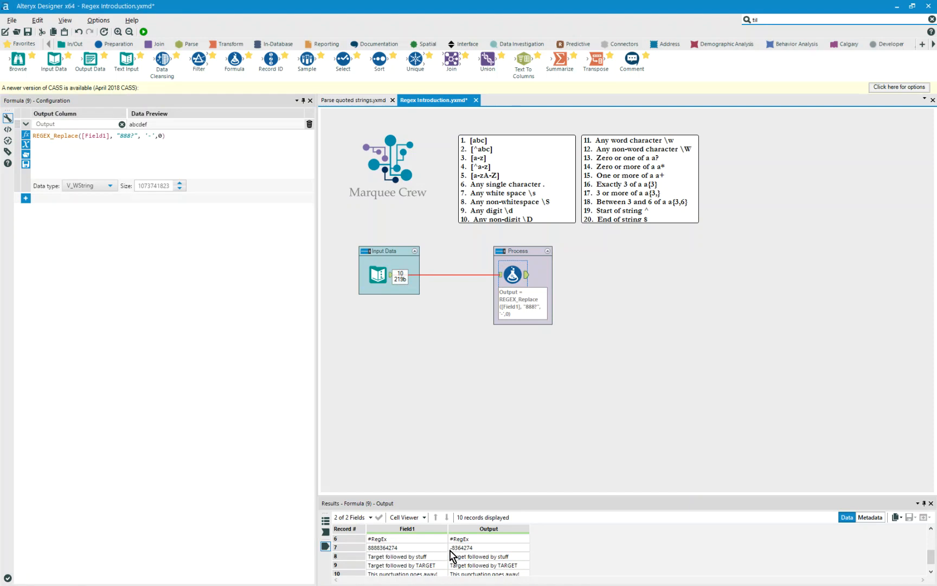
{"action": "scroll", "coordinate": [483, 565], "scroll_direction": "up", "scroll_amount": 2}
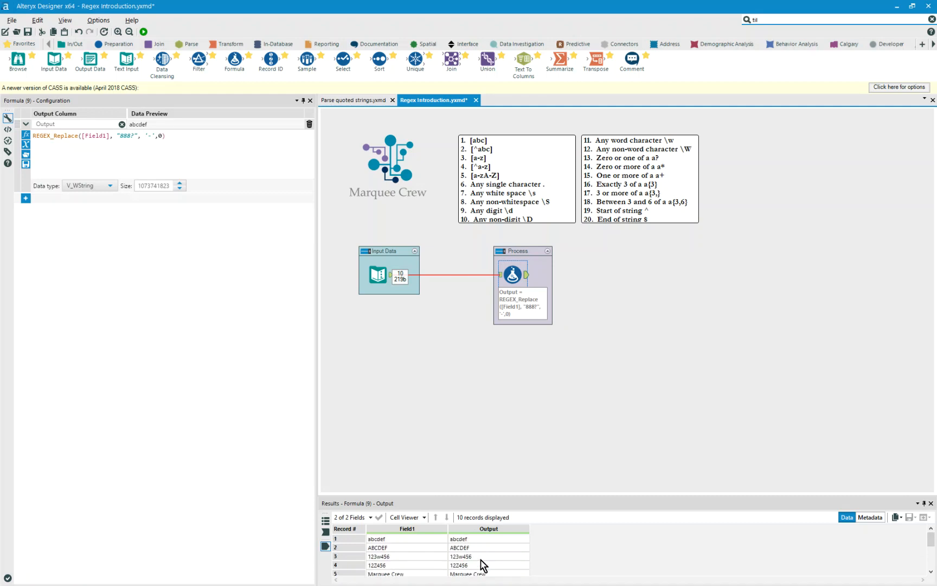
{"action": "scroll", "coordinate": [483, 565], "scroll_direction": "down", "scroll_amount": 3}
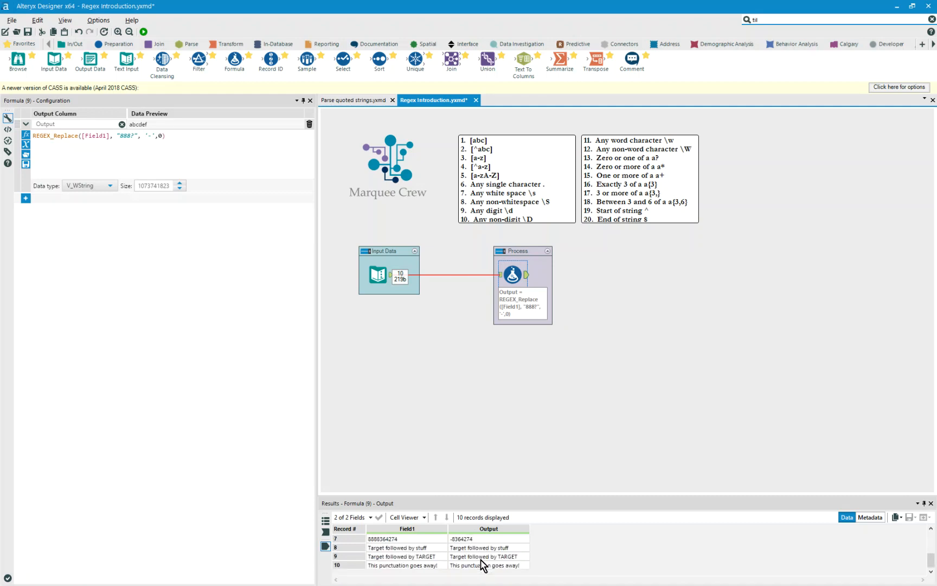
{"action": "scroll", "coordinate": [483, 565], "scroll_direction": "up", "scroll_amount": 1}
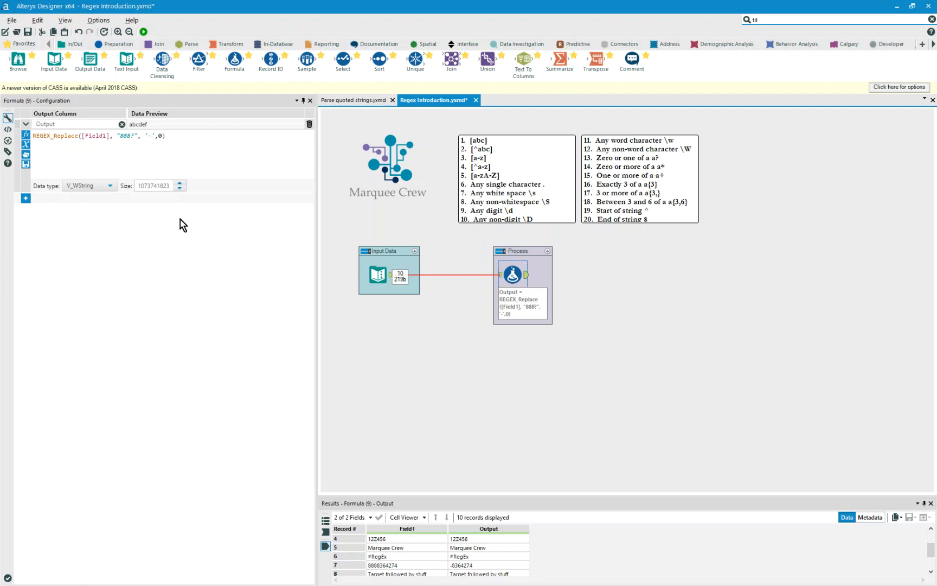
Step: Change the pattern to 8+, run the workflow and check how the phone number record is replaced
{"action": "left_click", "coordinate": [130, 136]}
{"action": "key", "text": "Delete"}
{"action": "key", "text": "Delete"}
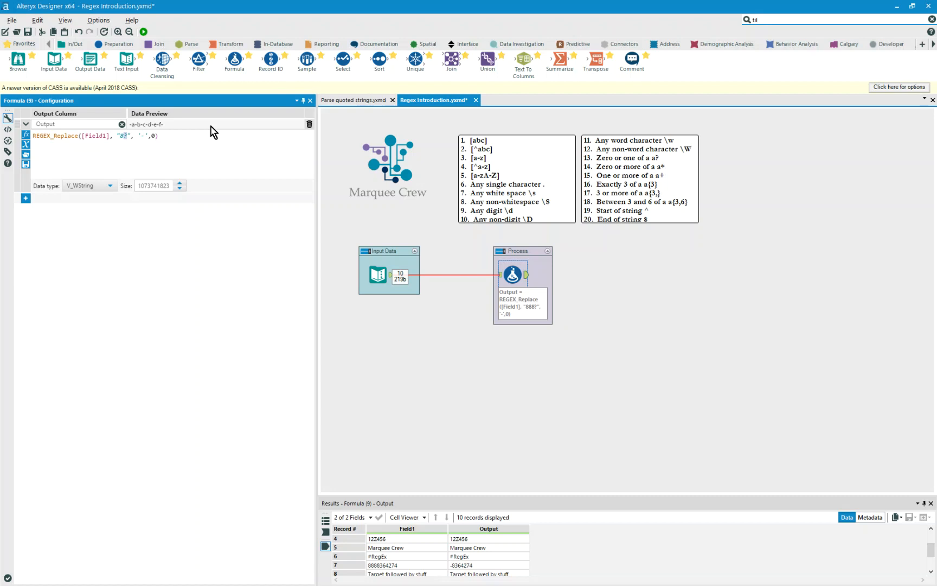
{"action": "type", "text": "+"}
{"action": "left_click", "coordinate": [142, 32]}
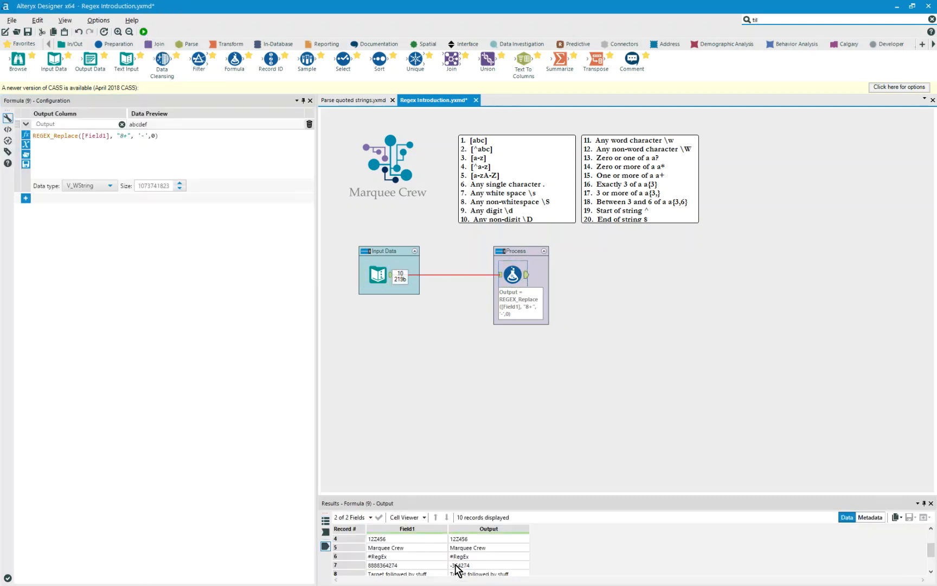
{"action": "scroll", "coordinate": [457, 569], "scroll_direction": "down", "scroll_amount": 1}
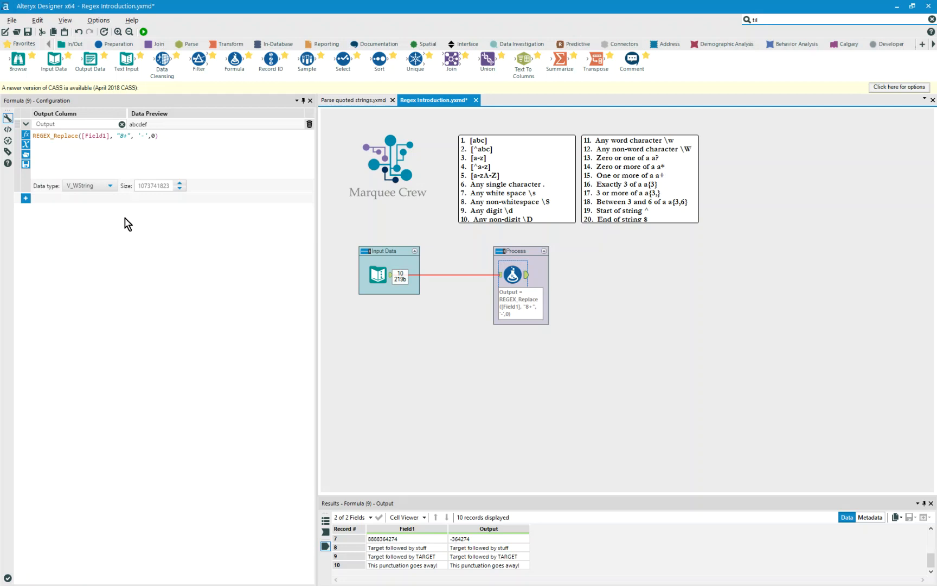
Step: Extend the pattern to 88+ and run the workflow
{"action": "left_click", "coordinate": [122, 135]}
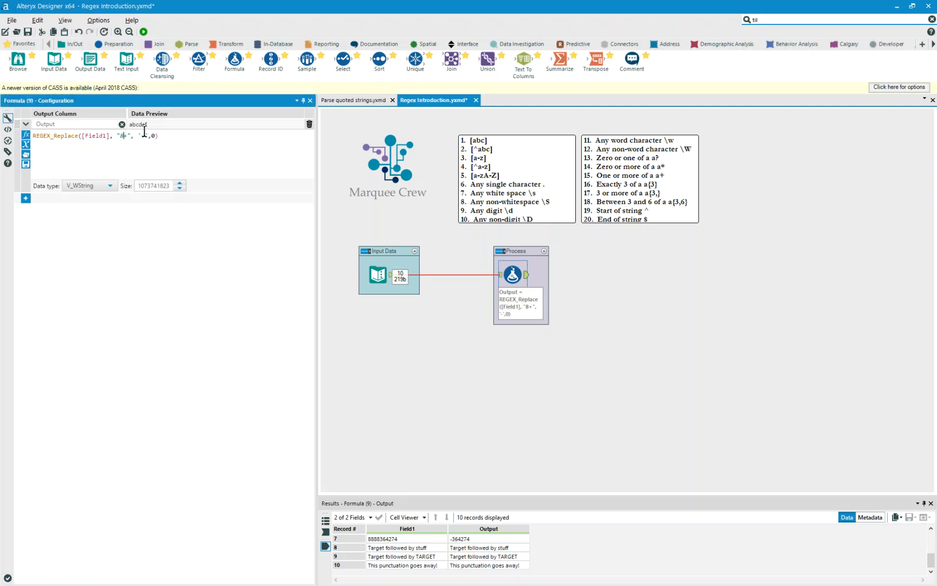
{"action": "type", "text": "8"}
{"action": "left_click", "coordinate": [144, 32]}
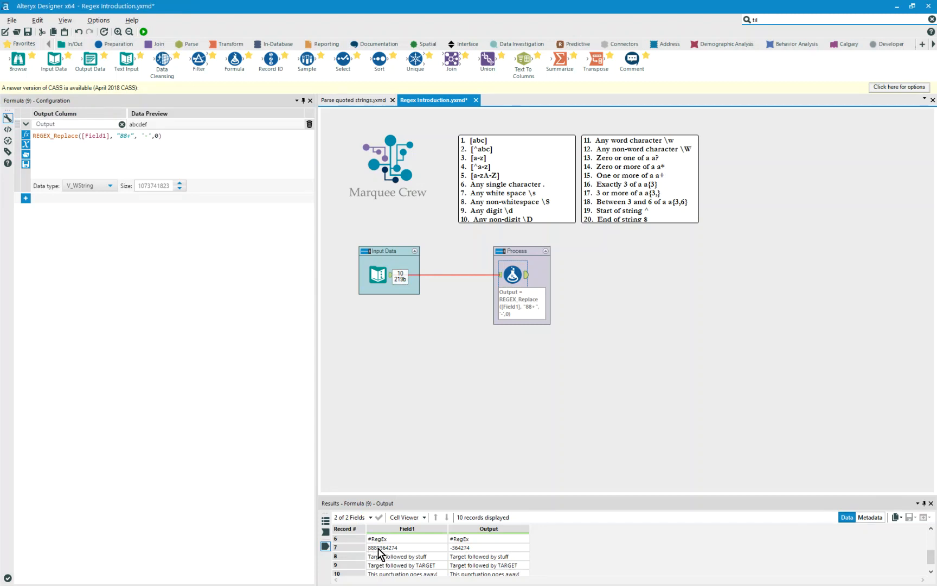
Step: Run the workflow with the pattern 8*, and run it again with the pattern extended to 88*
{"action": "double_click", "coordinate": [124, 136]}
{"action": "key", "text": "shift+Right"}
{"action": "key", "text": "shift+Right"}
{"action": "type", "text": "8*"}
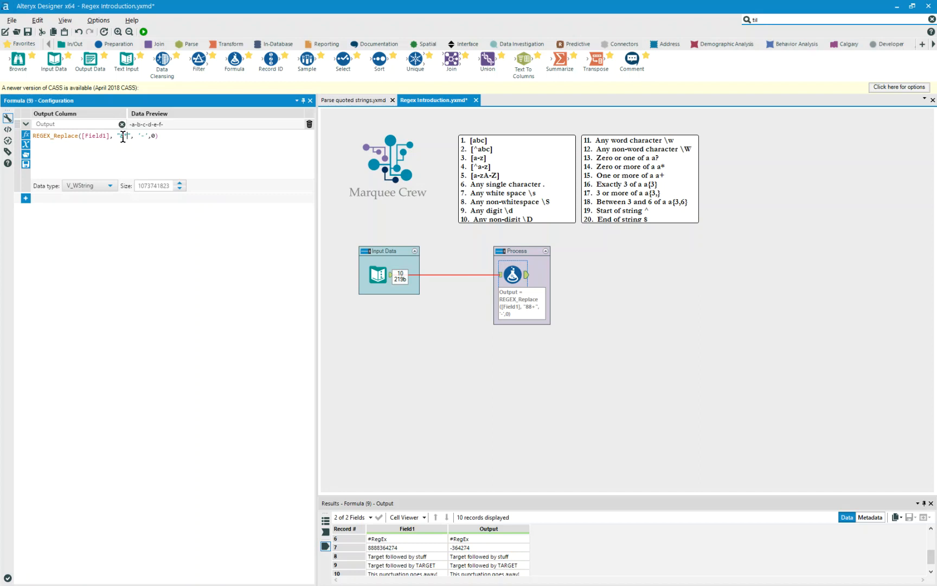
{"action": "left_click", "coordinate": [144, 32]}
{"action": "type", "text": "8"}
{"action": "left_click", "coordinate": [144, 31]}
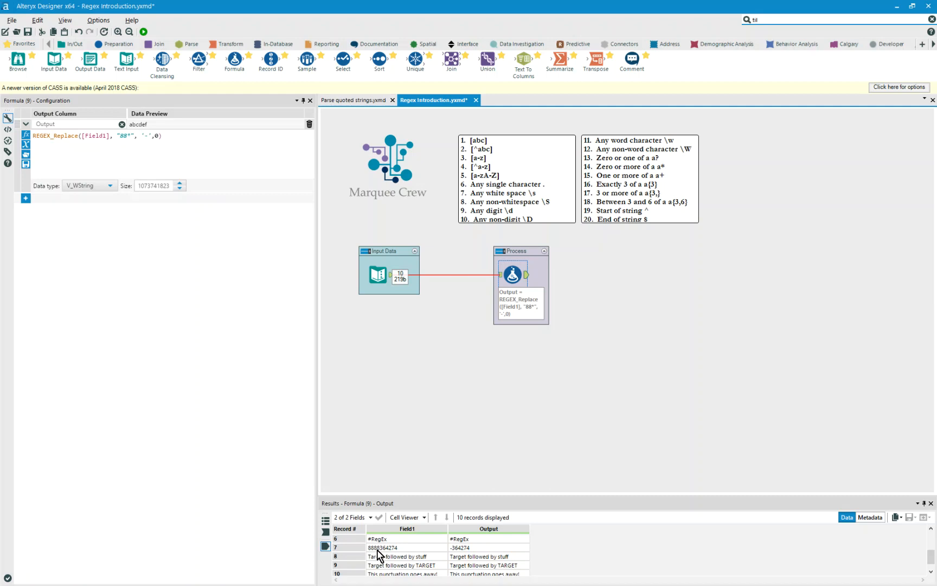
Step: Change the pattern to the literal 888 and run the workflow
{"action": "left_click", "coordinate": [128, 135]}
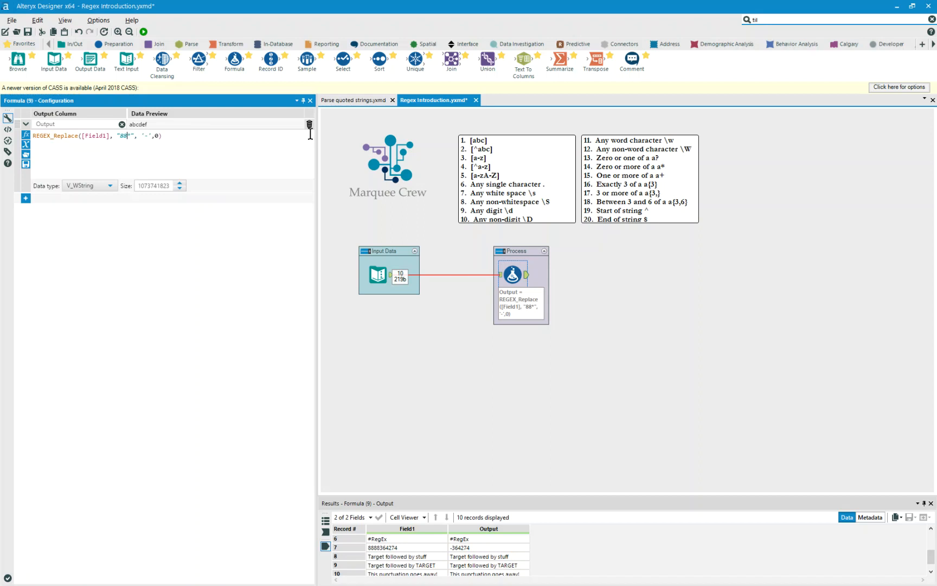
{"action": "type", "text": "8"}
{"action": "key", "text": "Delete"}
{"action": "left_click", "coordinate": [144, 32]}
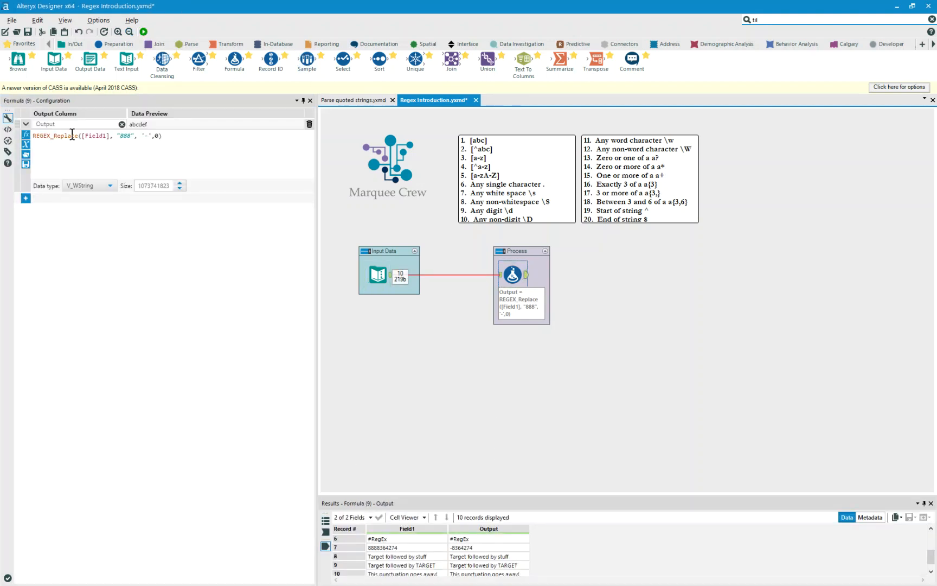
Step: Rewrite the pattern with the exact-count quantifier 8{3}, run the workflow and check the output records
{"action": "left_click", "coordinate": [120, 140]}
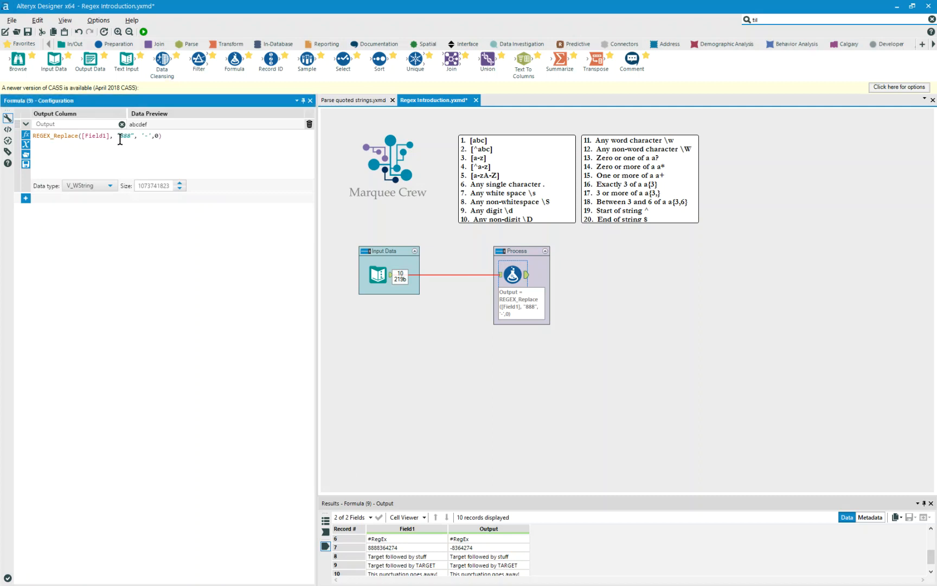
{"action": "key", "text": "Left"}
{"action": "key", "text": "BackSpace"}
{"action": "key", "text": "shift+Right"}
{"action": "key", "text": "shift+Right"}
{"action": "key", "text": "BackSpace"}
{"action": "type", "text": "{3}"}
{"action": "left_click", "coordinate": [144, 32]}
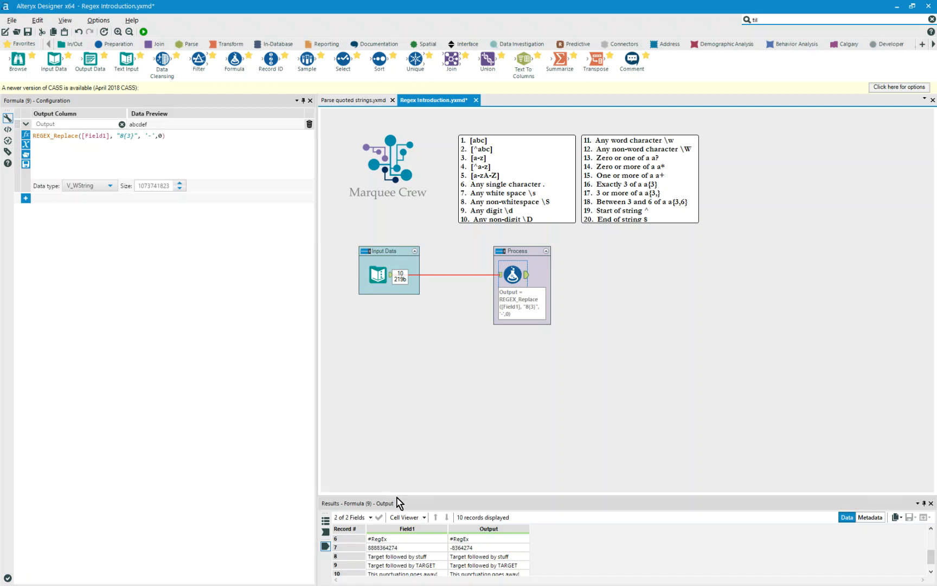
{"action": "scroll", "coordinate": [452, 544], "scroll_direction": "down", "scroll_amount": 1}
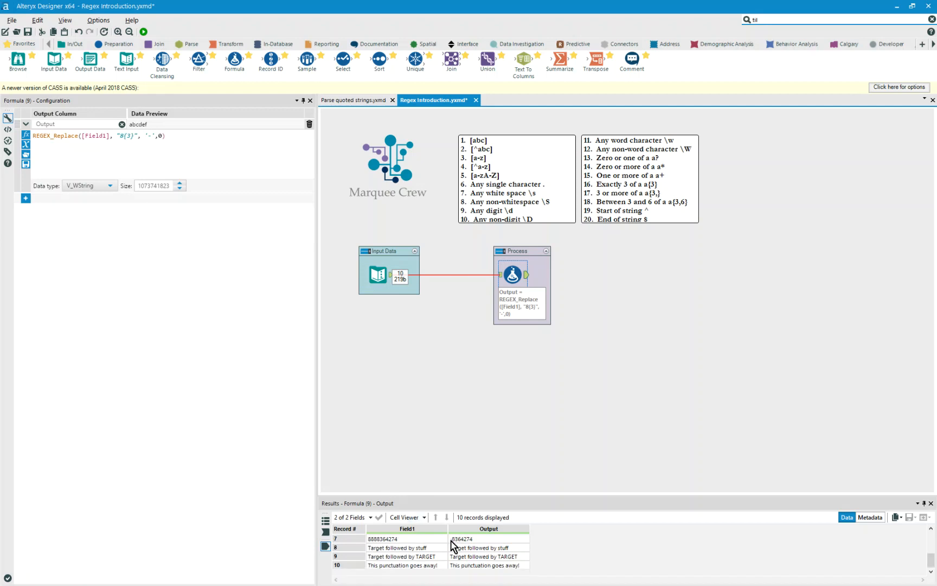
{"action": "scroll", "coordinate": [452, 544], "scroll_direction": "up", "scroll_amount": 3}
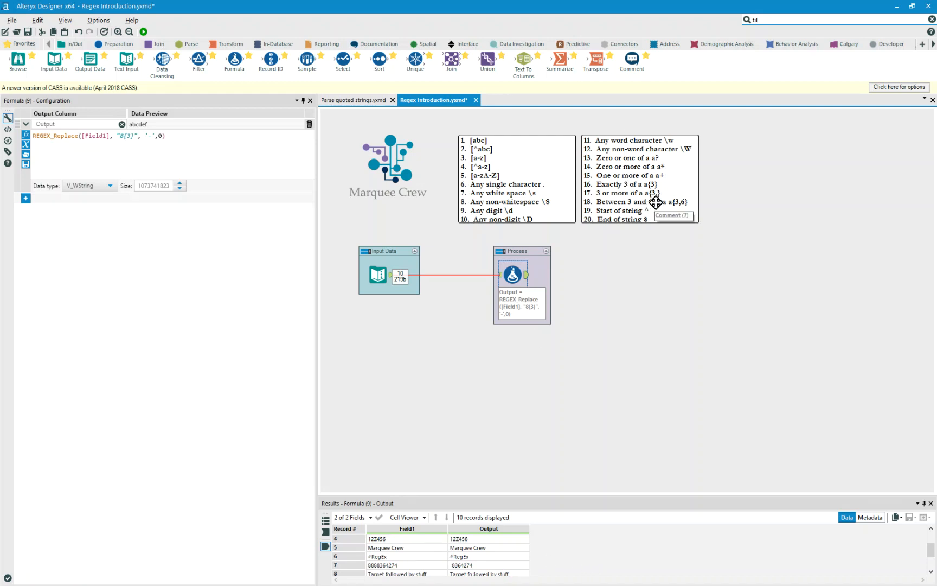
Step: Change the pattern to 8{3,} to match three or more 8s and run the workflow
{"action": "left_click", "coordinate": [131, 136]}
{"action": "type", "text": ","}
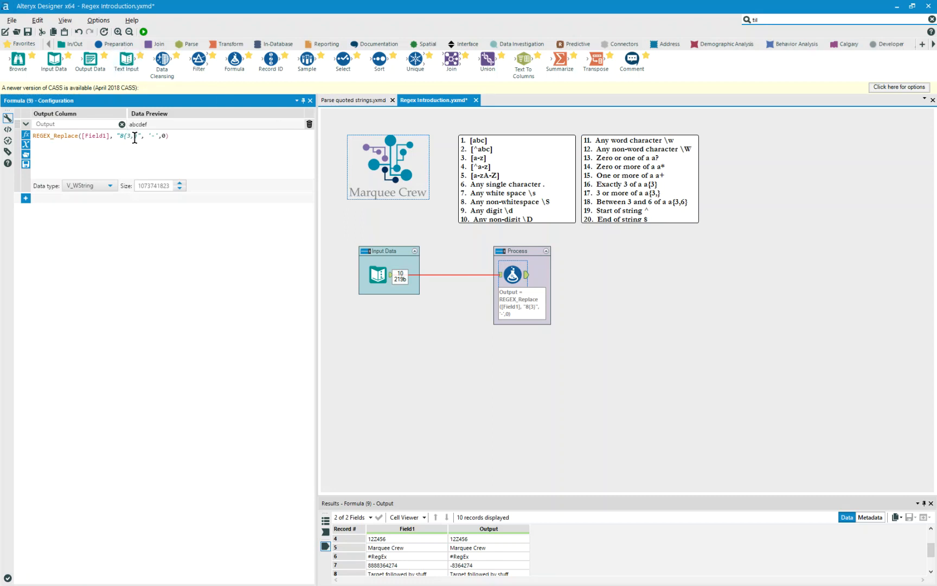
{"action": "left_click", "coordinate": [144, 31]}
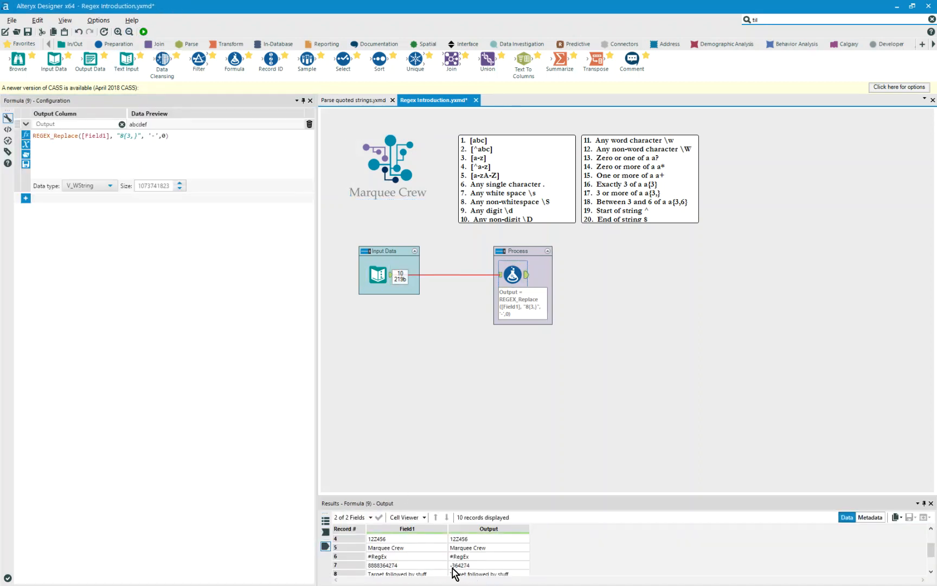
Step: Replace the literal 8 with the digit class so the pattern reads \d{3,}, run the workflow and check the output records
{"action": "left_click", "coordinate": [120, 136]}
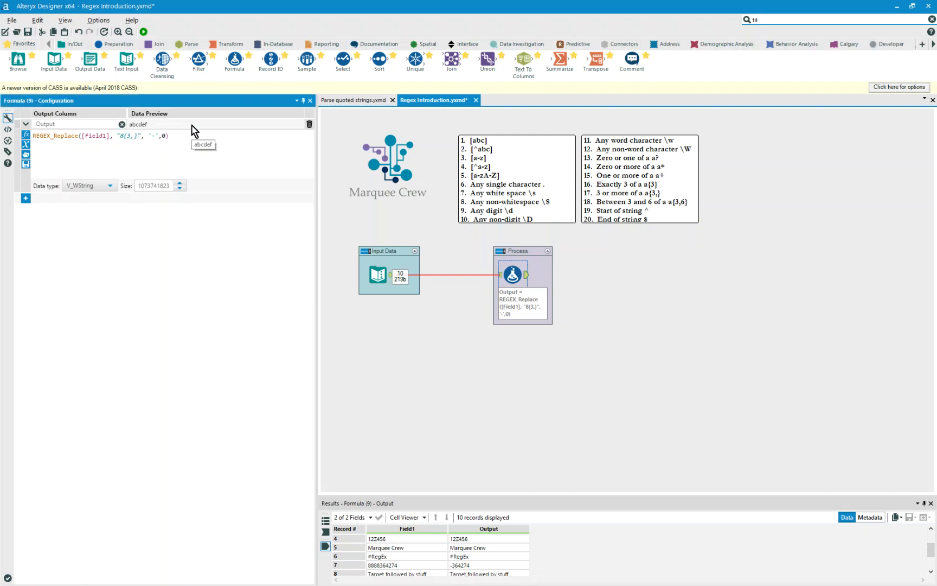
{"action": "type", "text": "\\d"}
{"action": "key", "text": "Delete"}
{"action": "left_click", "coordinate": [144, 32]}
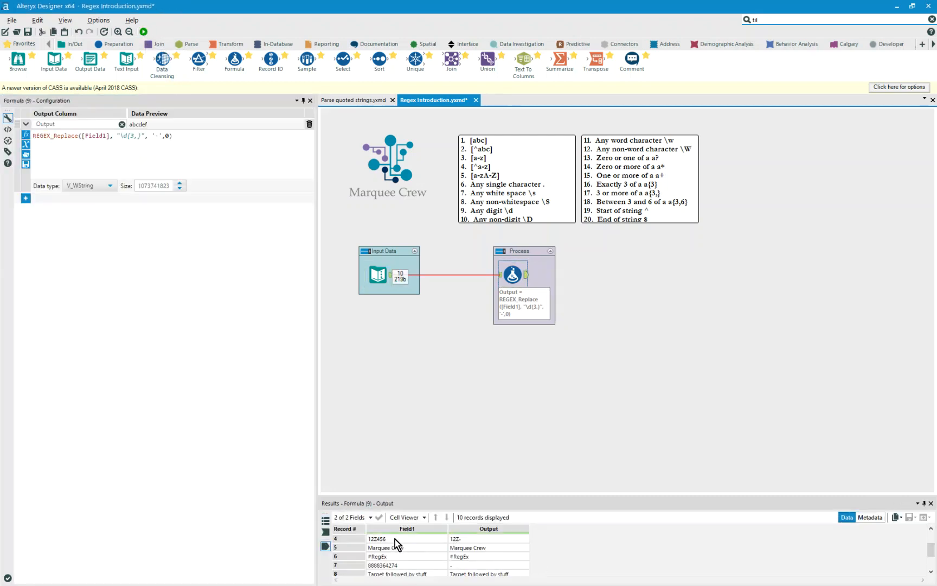
{"action": "scroll", "coordinate": [389, 568], "scroll_direction": "up", "scroll_amount": 1}
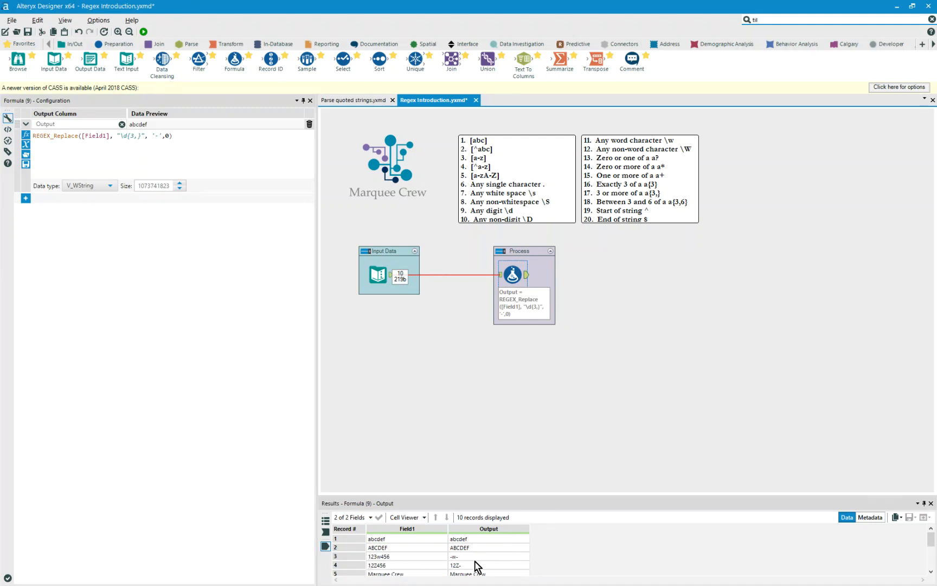
{"action": "scroll", "coordinate": [473, 567], "scroll_direction": "down", "scroll_amount": 1}
{"action": "scroll", "coordinate": [473, 567], "scroll_direction": "down", "scroll_amount": 1}
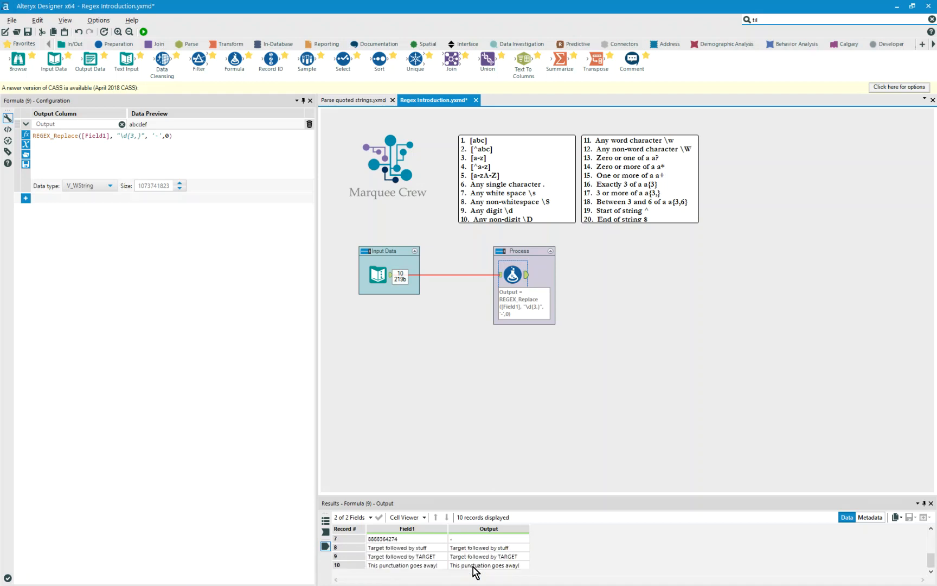
Step: Change the quantifier to a range of 7 to 10 digits, making the pattern \d{7,10}
{"action": "left_click", "coordinate": [131, 135]}
{"action": "key", "text": "Delete"}
{"action": "type", "text": "7,"}
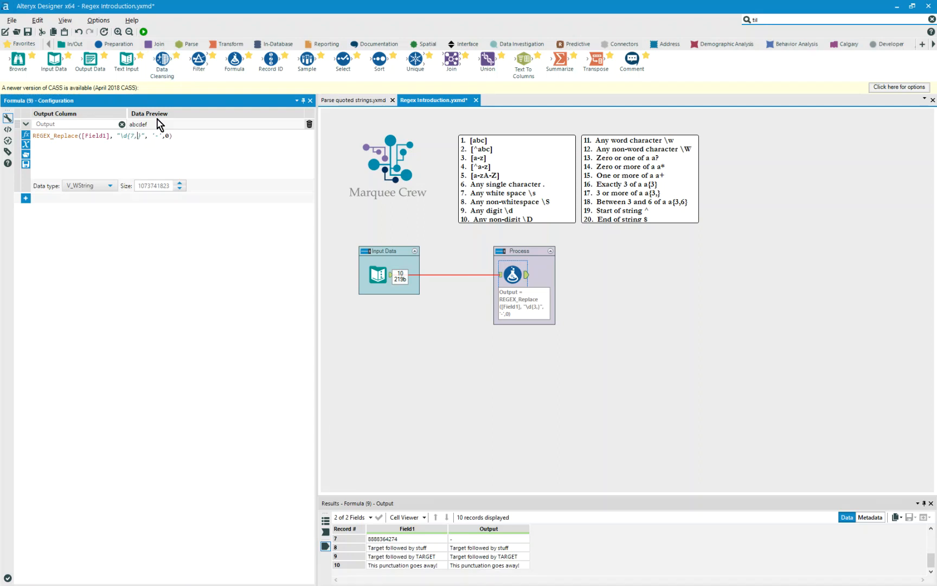
{"action": "type", "text": "10"}
Step: Set the replacement text to Phone, run the workflow and review the output records
{"action": "key", "text": "Right"}
{"action": "key", "text": "Right"}
{"action": "key", "text": "Right"}
{"action": "key", "text": "Delete"}
{"action": "type", "text": "Phone"}
{"action": "left_click", "coordinate": [142, 32]}
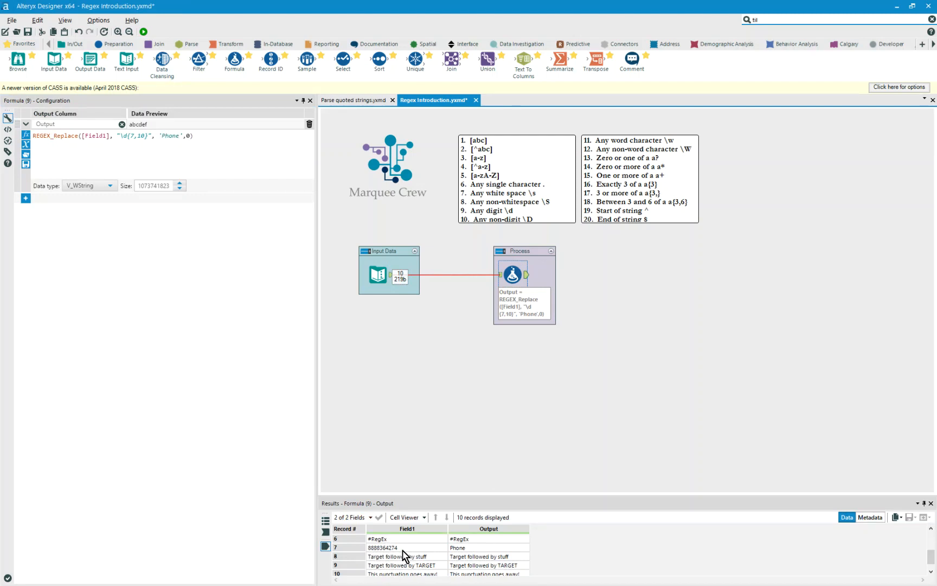
{"action": "left_click", "coordinate": [470, 548]}
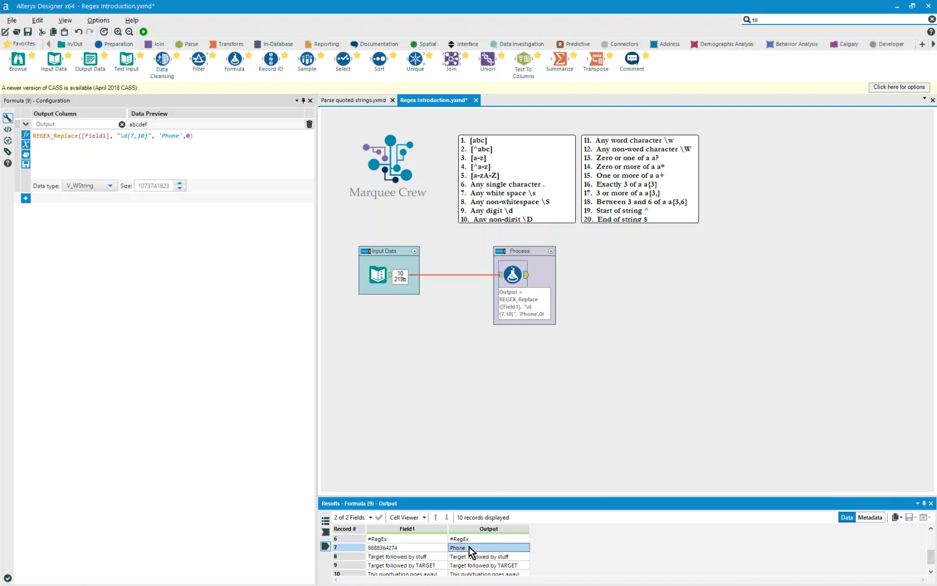
{"action": "scroll", "coordinate": [470, 549], "scroll_direction": "up", "scroll_amount": 2}
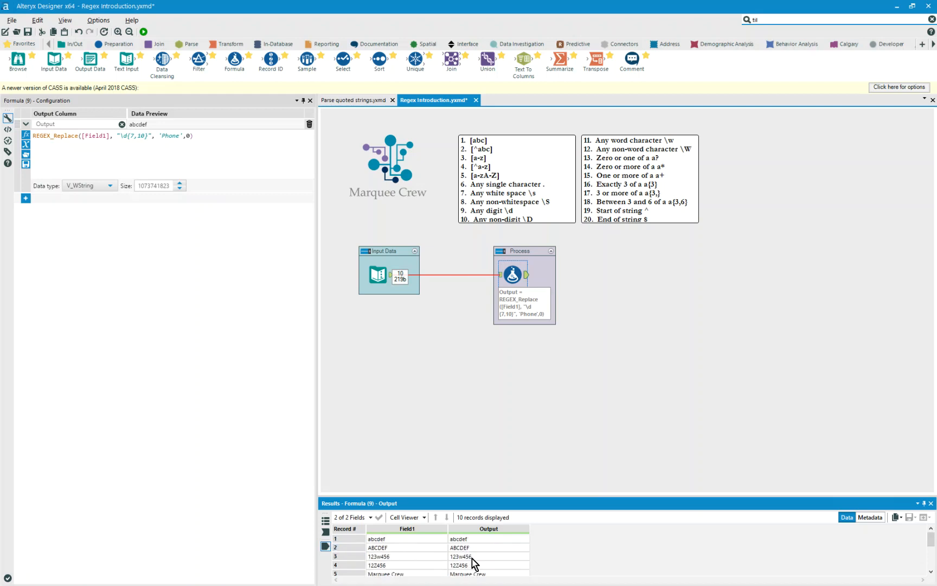
{"action": "scroll", "coordinate": [472, 561], "scroll_direction": "down", "scroll_amount": 1}
{"action": "scroll", "coordinate": [471, 558], "scroll_direction": "down", "scroll_amount": 1}
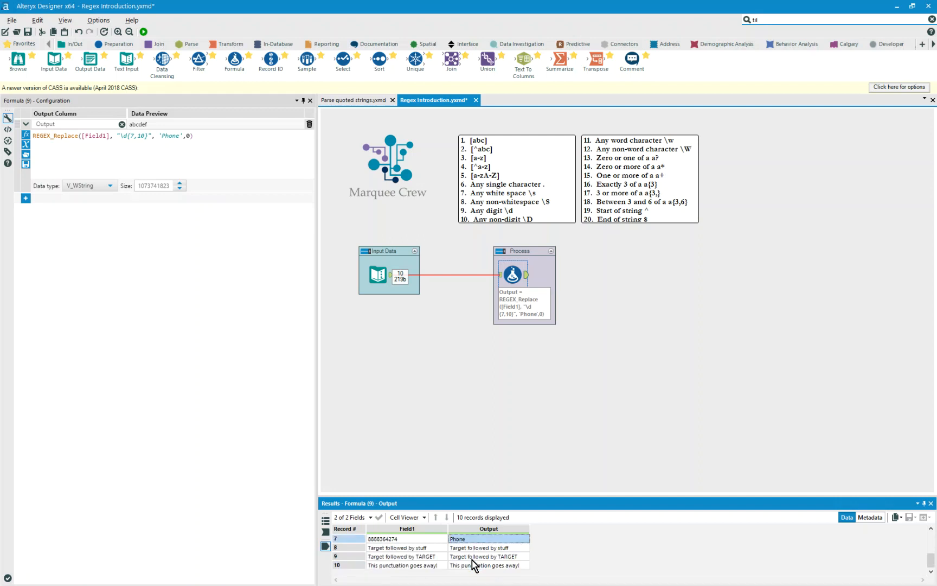
{"action": "scroll", "coordinate": [472, 561], "scroll_direction": "up", "scroll_amount": 2}
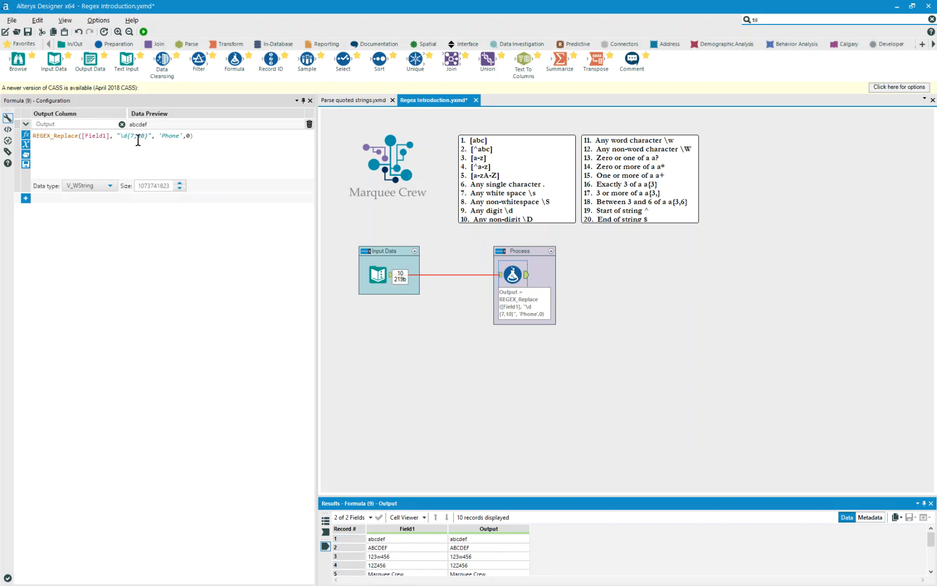
Step: Change the pattern to \d{3} and the replacement text to a hyphen, and run the workflow
{"action": "left_click_drag", "start_coordinate": [129, 136], "coordinate": [144, 137]}
{"action": "type", "text": "3"}
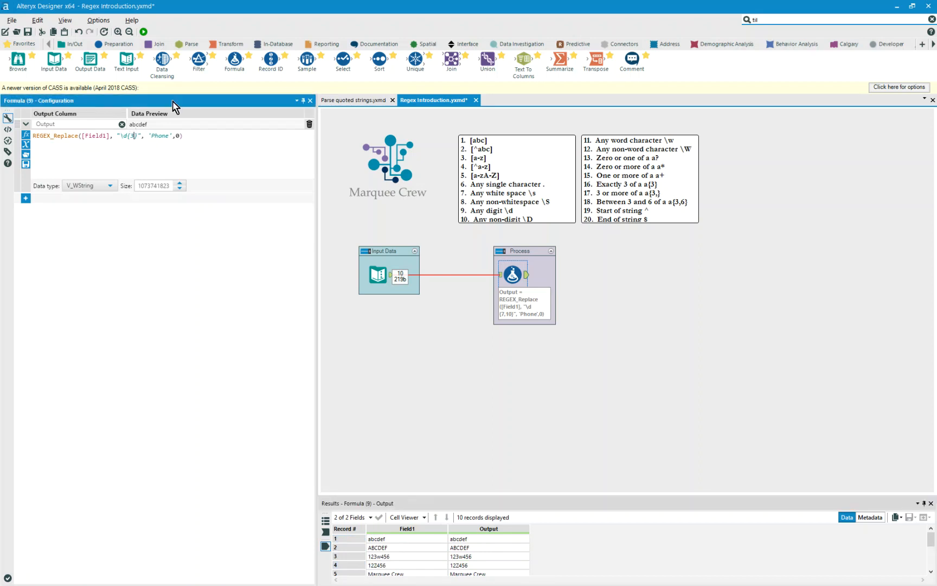
{"action": "left_click_drag", "start_coordinate": [151, 136], "coordinate": [167, 135]}
{"action": "type", "text": "-"}
{"action": "left_click", "coordinate": [144, 32]}
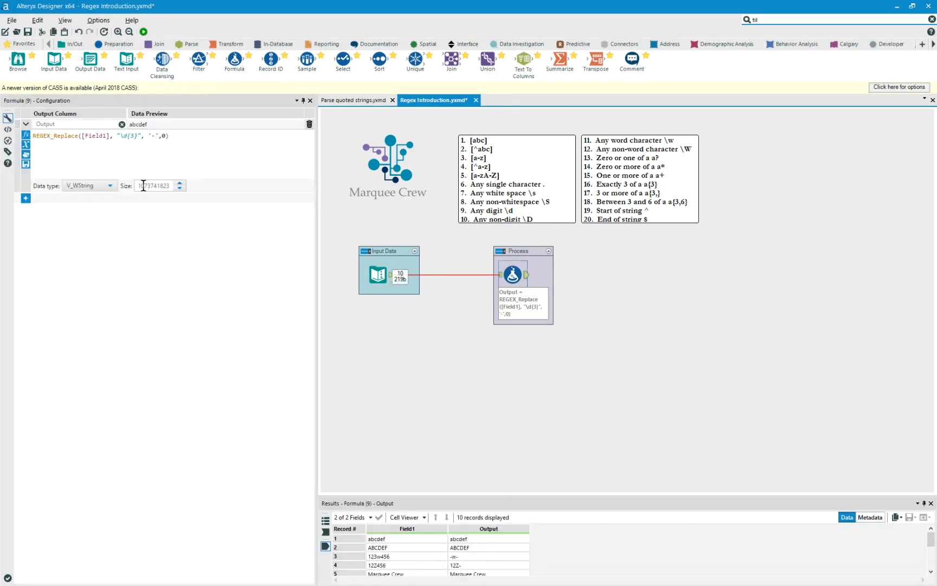
Step: Anchor the pattern to the start of the string as ^\d{3} and run the workflow
{"action": "left_click", "coordinate": [120, 135]}
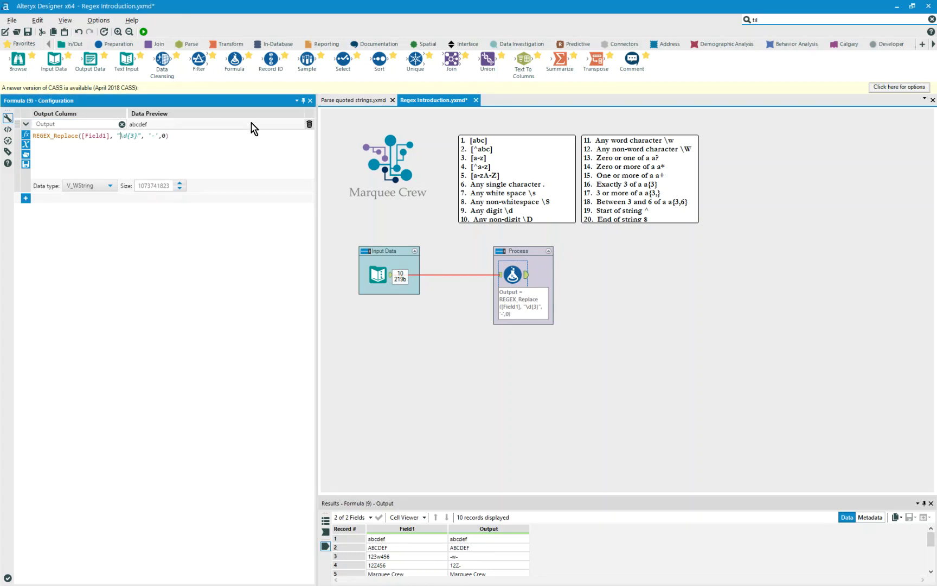
{"action": "type", "text": "^"}
{"action": "left_click", "coordinate": [144, 31]}
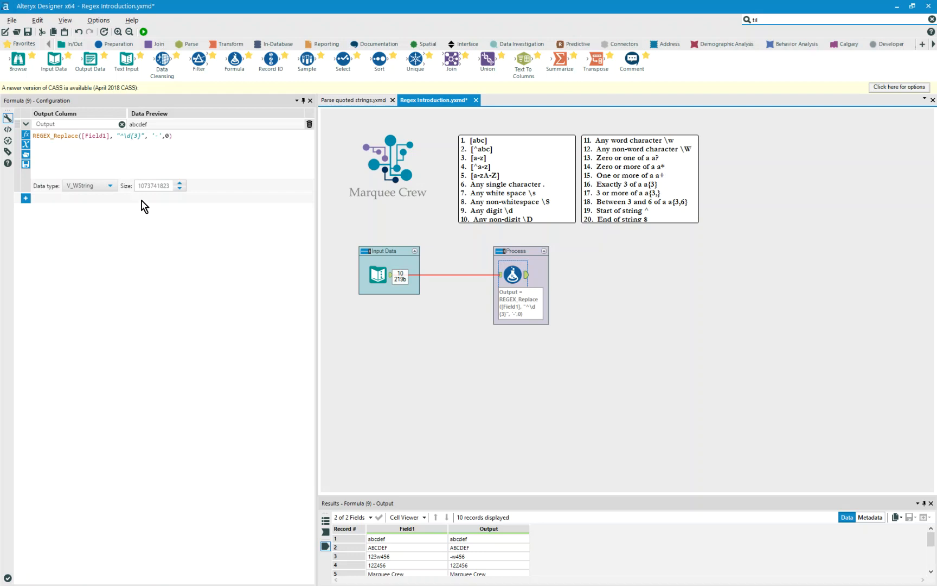
Step: Swap the start anchor for an end-of-string anchor, giving \d{3}$, run the workflow and check the output records
{"action": "left_click", "coordinate": [123, 136]}
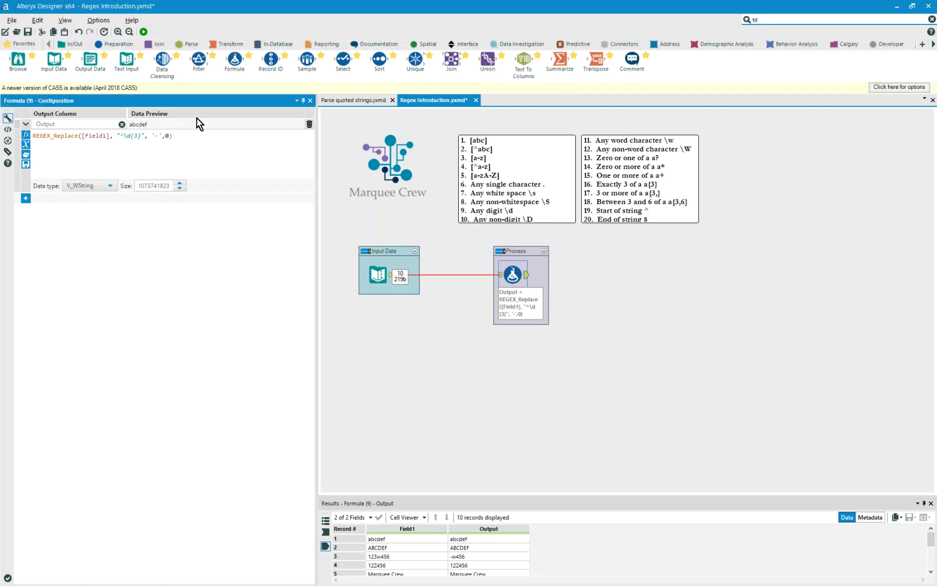
{"action": "key", "text": "BackSpace"}
{"action": "key", "text": "Right"}
{"action": "key", "text": "Right"}
{"action": "key", "text": "Right"}
{"action": "type", "text": "$"}
{"action": "left_click", "coordinate": [142, 31]}
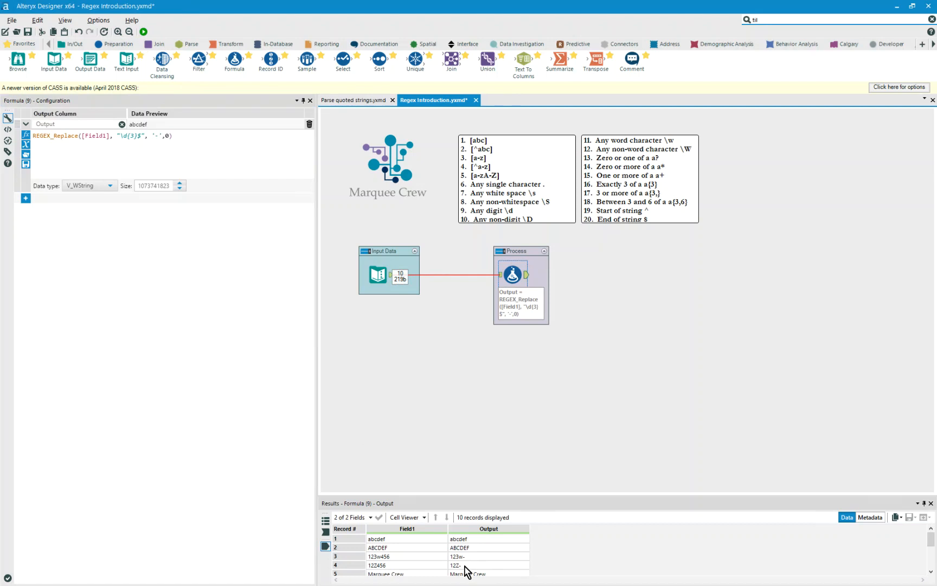
{"action": "scroll", "coordinate": [464, 570], "scroll_direction": "down", "scroll_amount": 1}
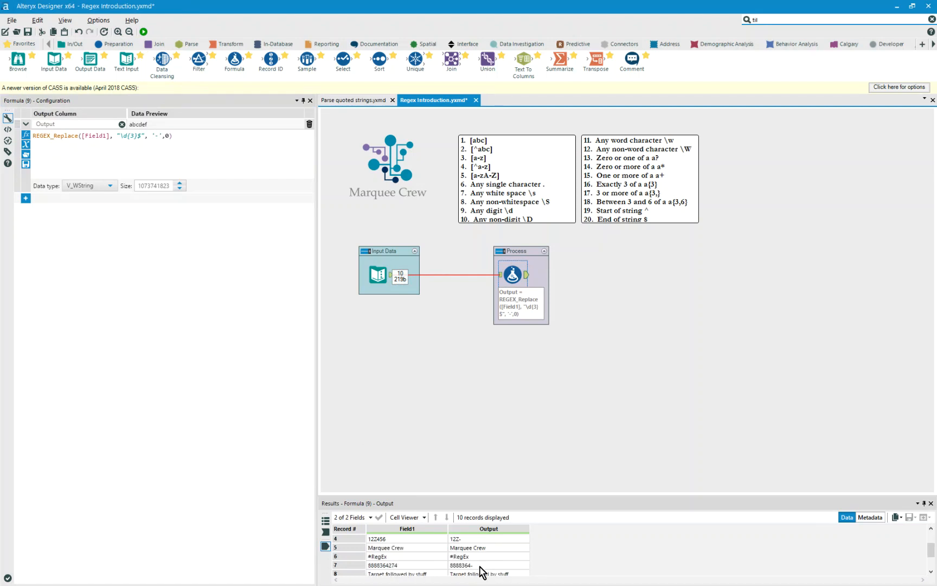